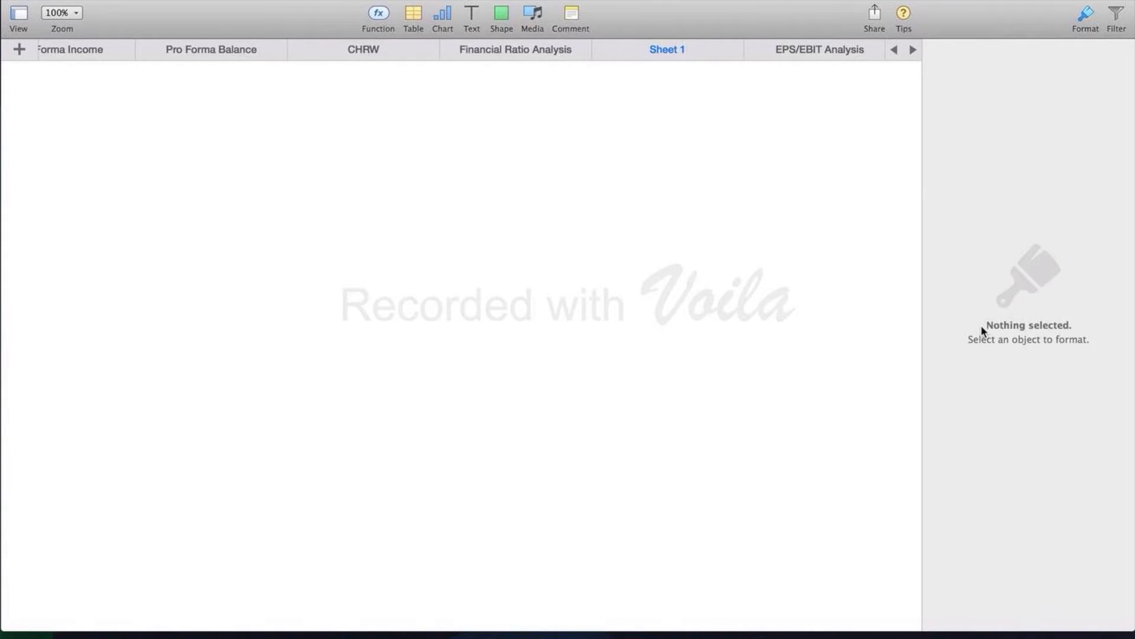
pyautogui.click(467, 49)
pyautogui.click(525, 48)
pyautogui.click(687, 52)
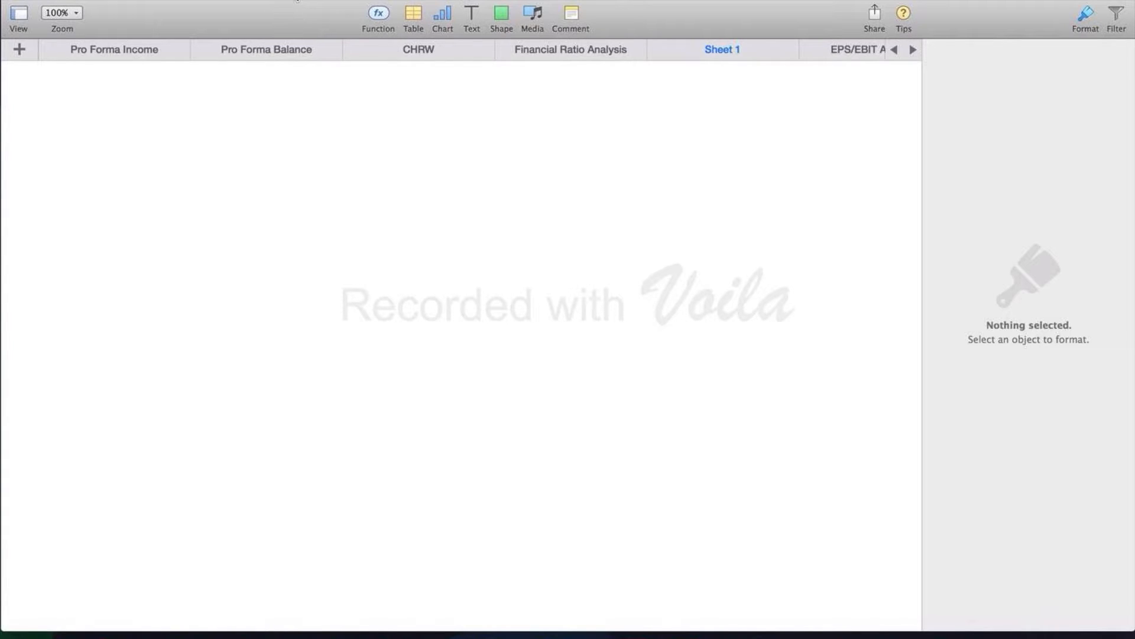
pyautogui.click(275, 15)
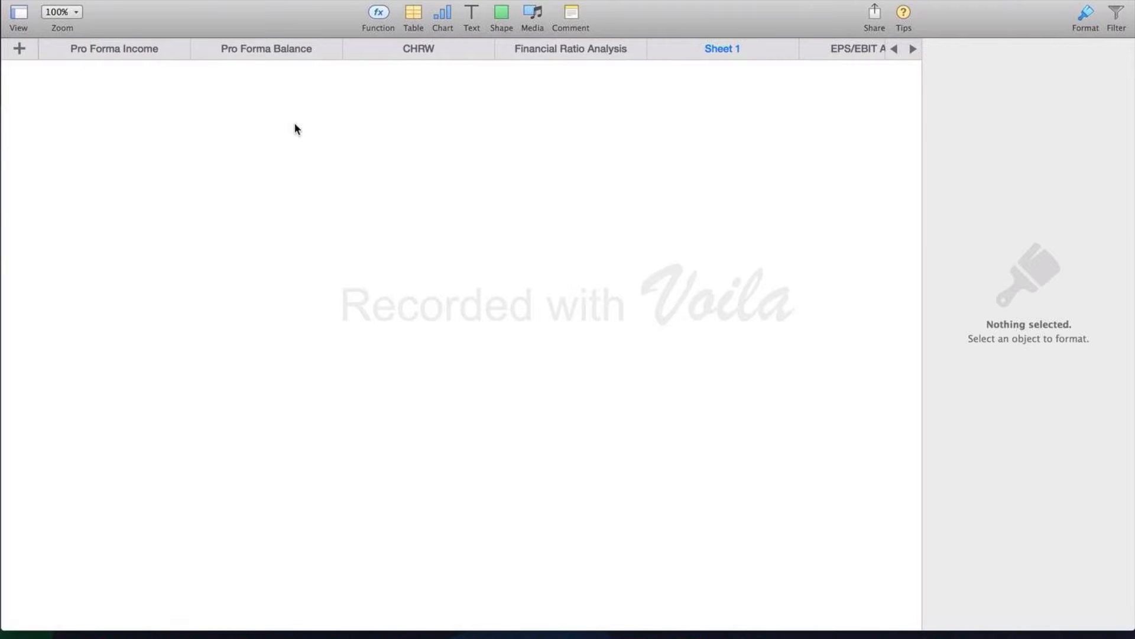
pyautogui.click(415, 16)
pyautogui.click(281, 24)
pyautogui.click(413, 13)
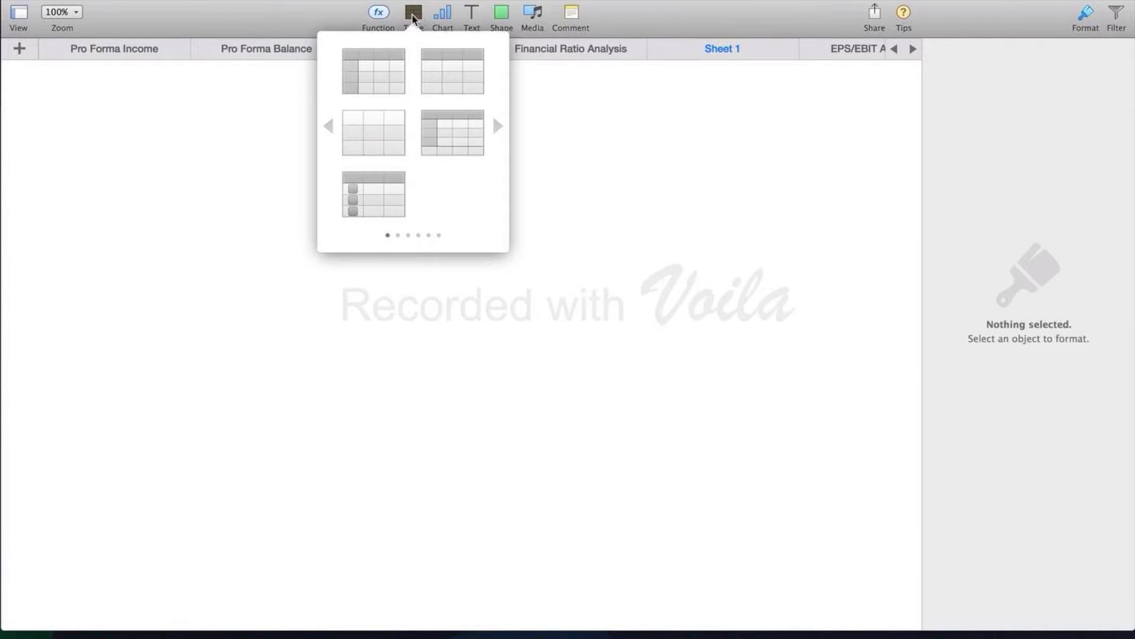
pyautogui.click(375, 59)
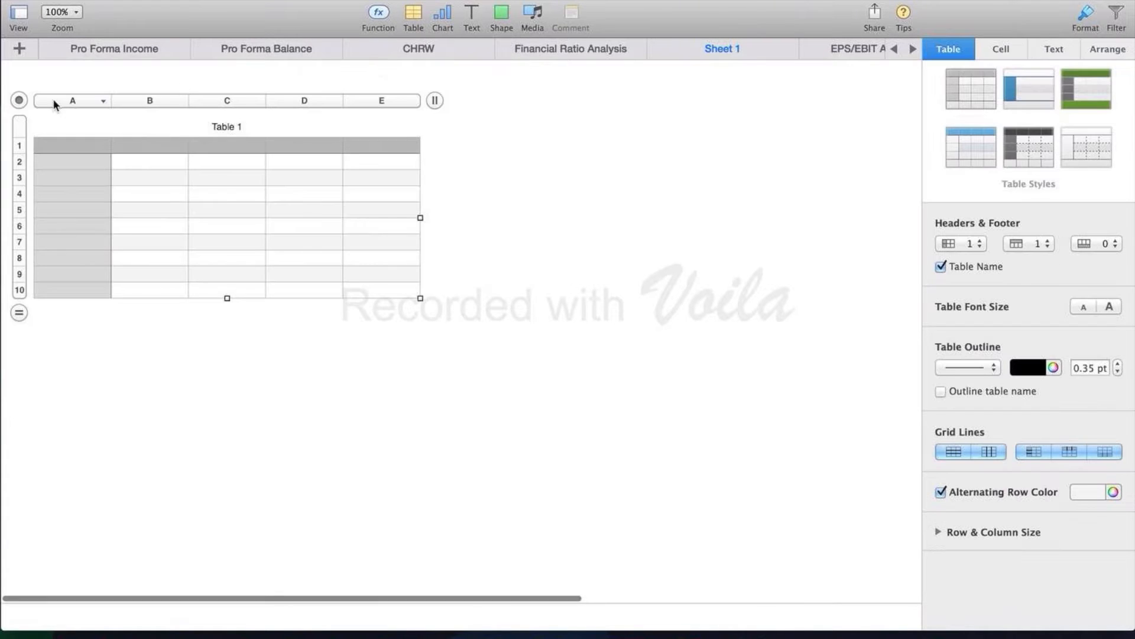
pyautogui.moveTo(22, 98); pyautogui.dragTo(77, 97)
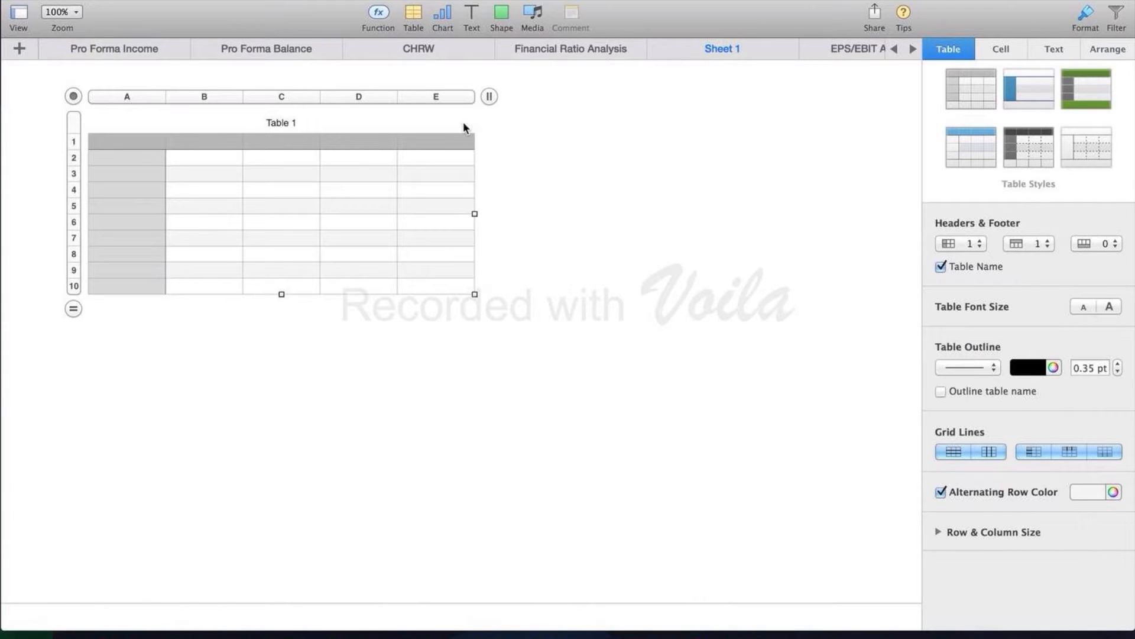
pyautogui.moveTo(72, 95); pyautogui.dragTo(95, 153)
pyautogui.press('Delete')
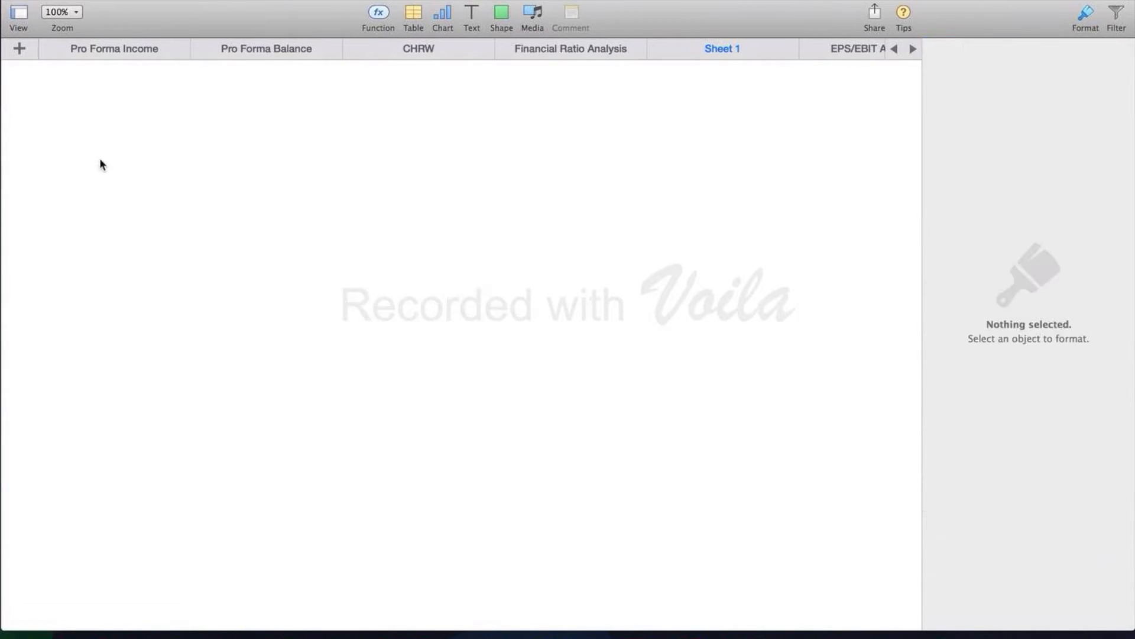
# Insert a table with a header row and header column on Sheet 1, reposition it, and title it GOOG Income Statement.
pyautogui.click(413, 13)
pyautogui.click(385, 66)
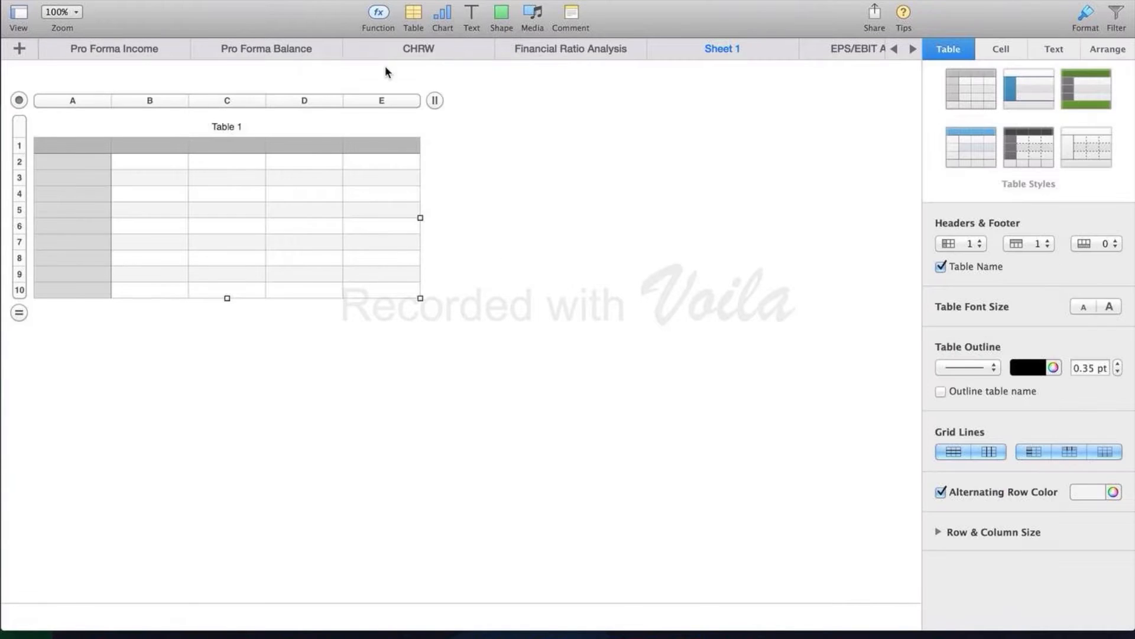
pyautogui.moveTo(34, 103); pyautogui.dragTo(89, 98)
pyautogui.click(277, 121)
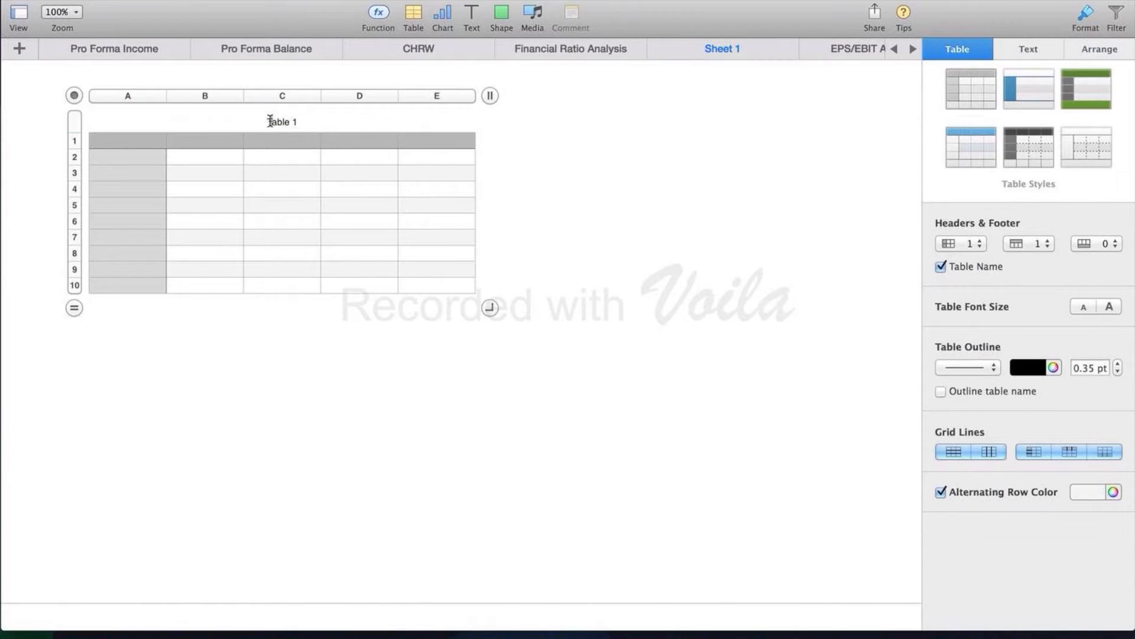
pyautogui.click(278, 121)
pyautogui.write('GOOG In')
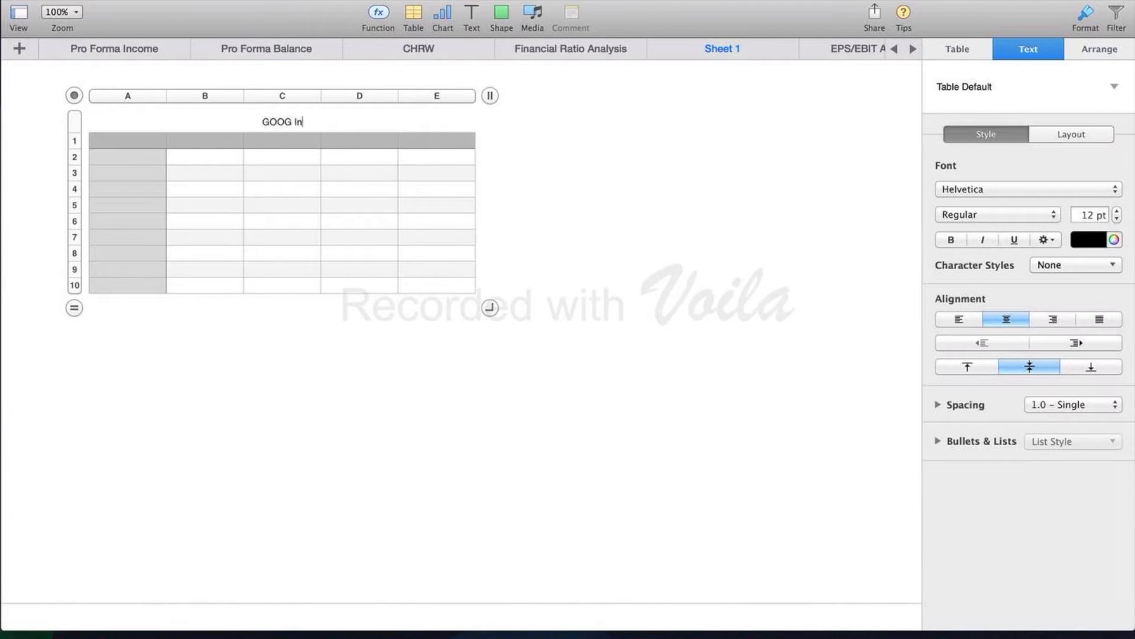
pyautogui.write('come Statement')
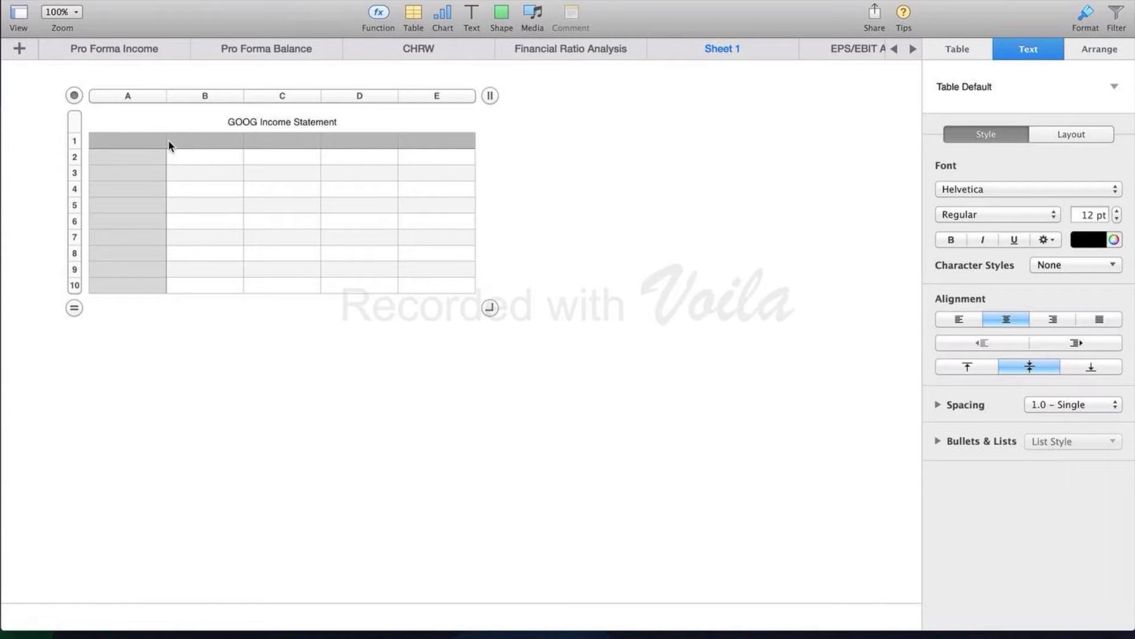
pyautogui.click(528, 297)
pyautogui.press('super+Tab')
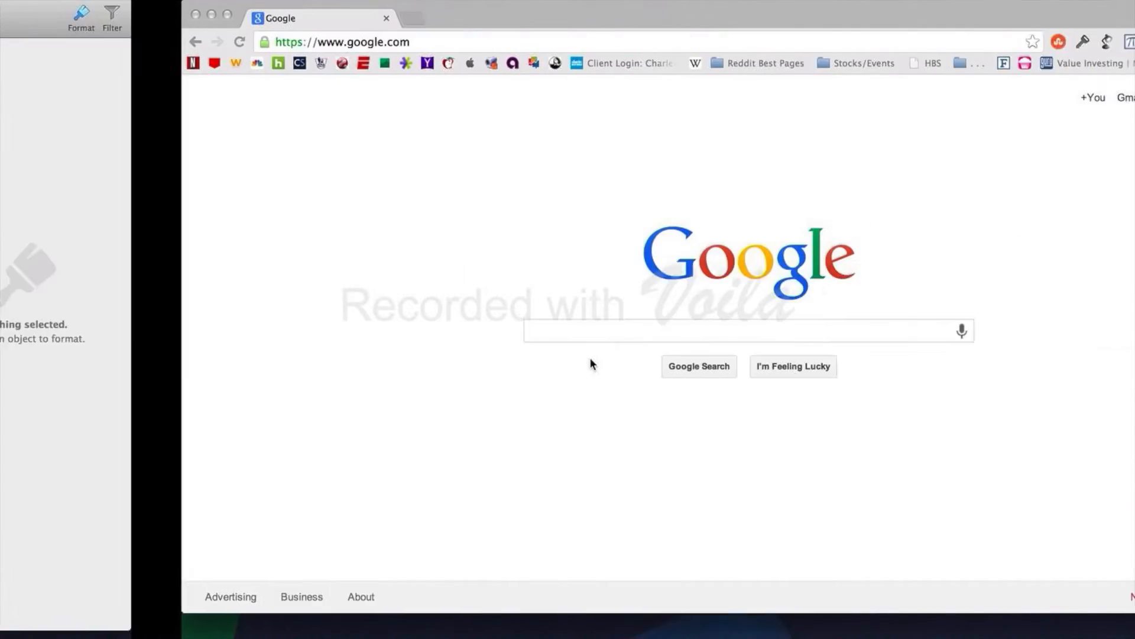
pyautogui.click(234, 40)
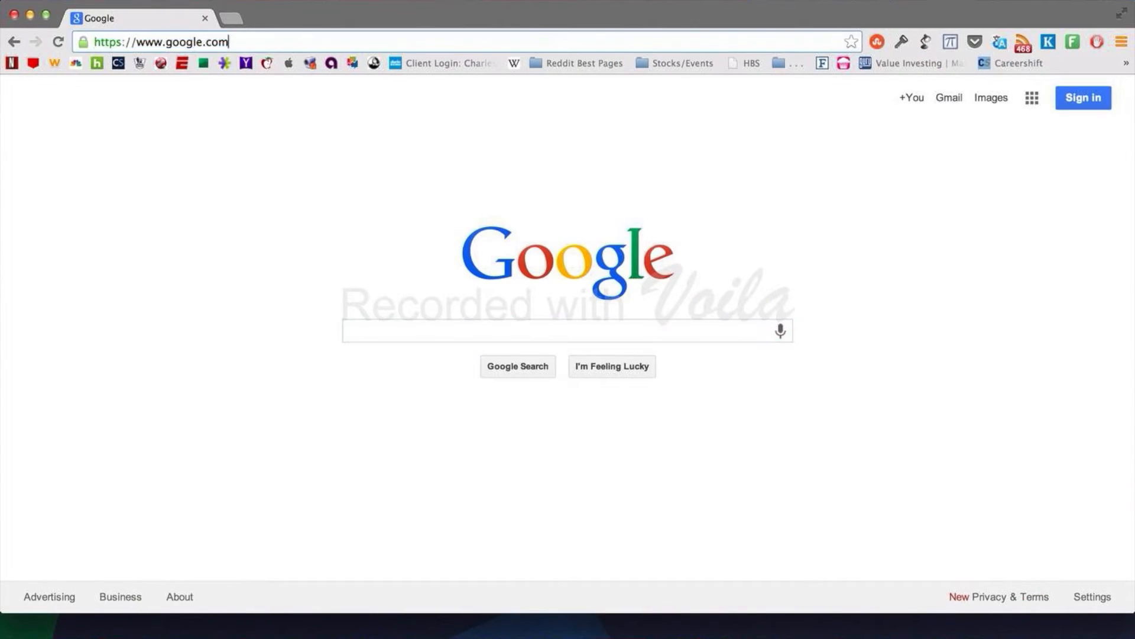
pyautogui.write('/finance')
pyautogui.press('Return')
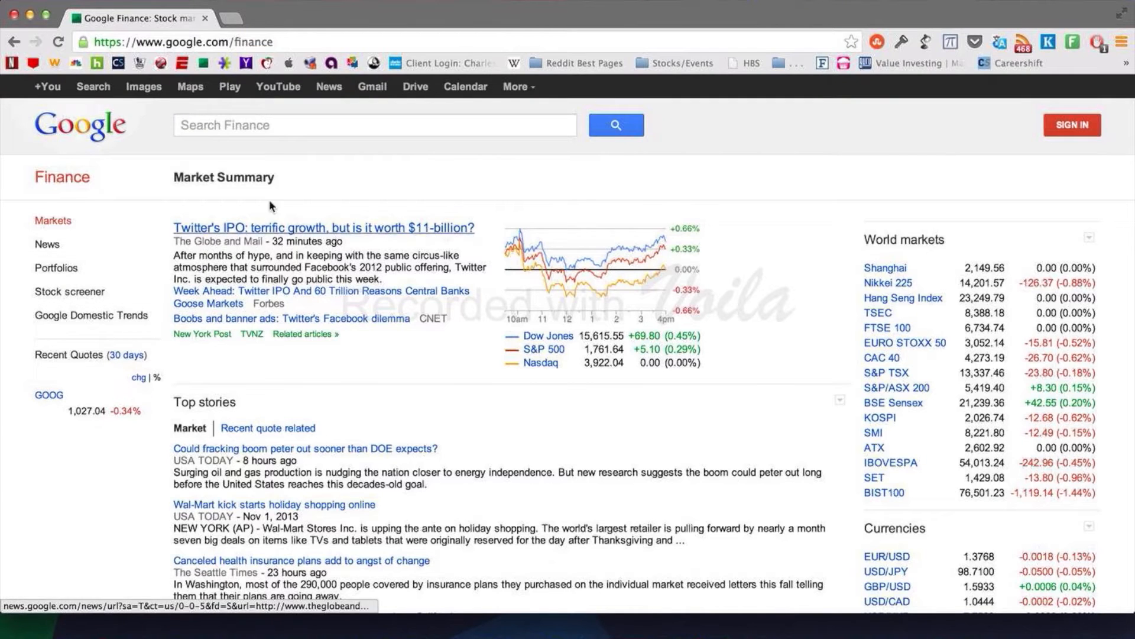
# Look up the ticker GOOG and display the annual data of its income statement in the company's financials.
pyautogui.click(258, 125)
pyautogui.write('GOOG')
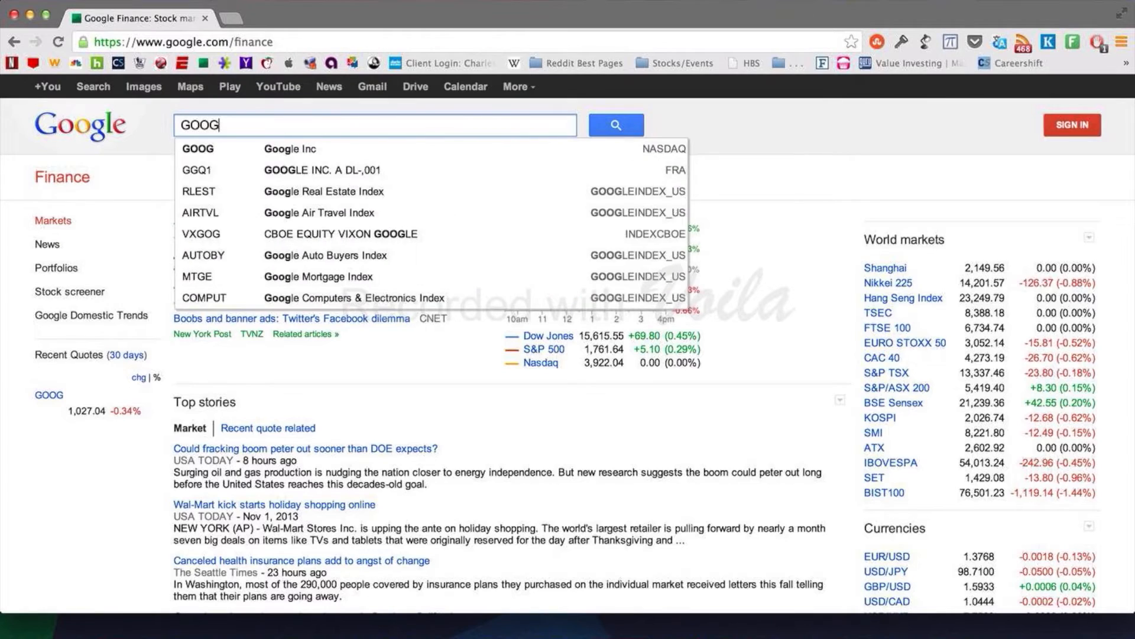
pyautogui.press('Return')
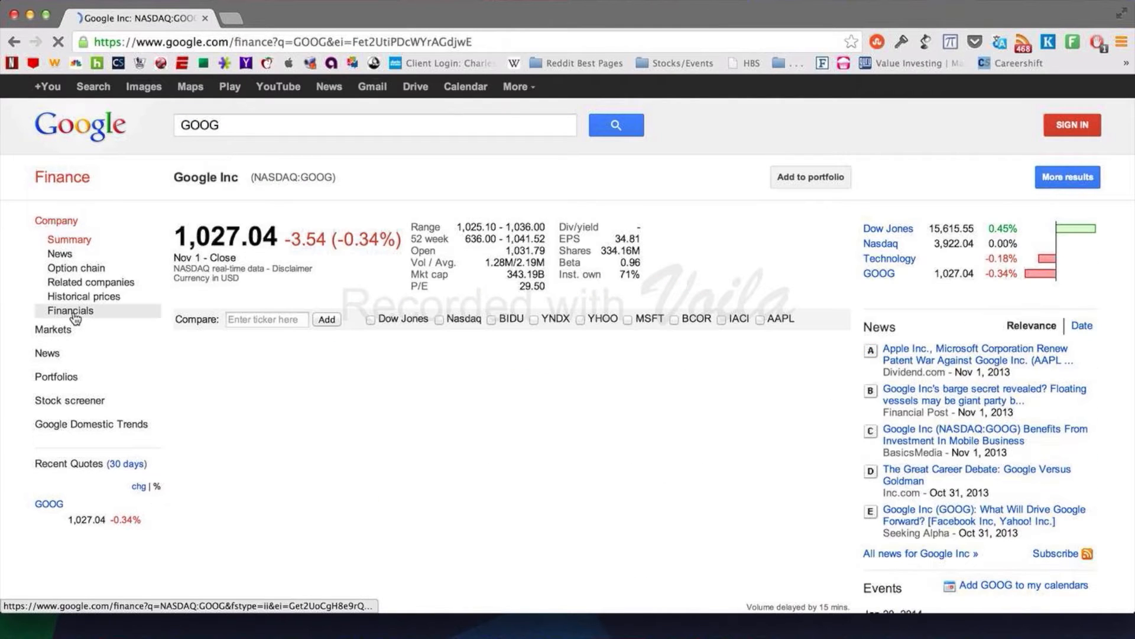
pyautogui.click(72, 312)
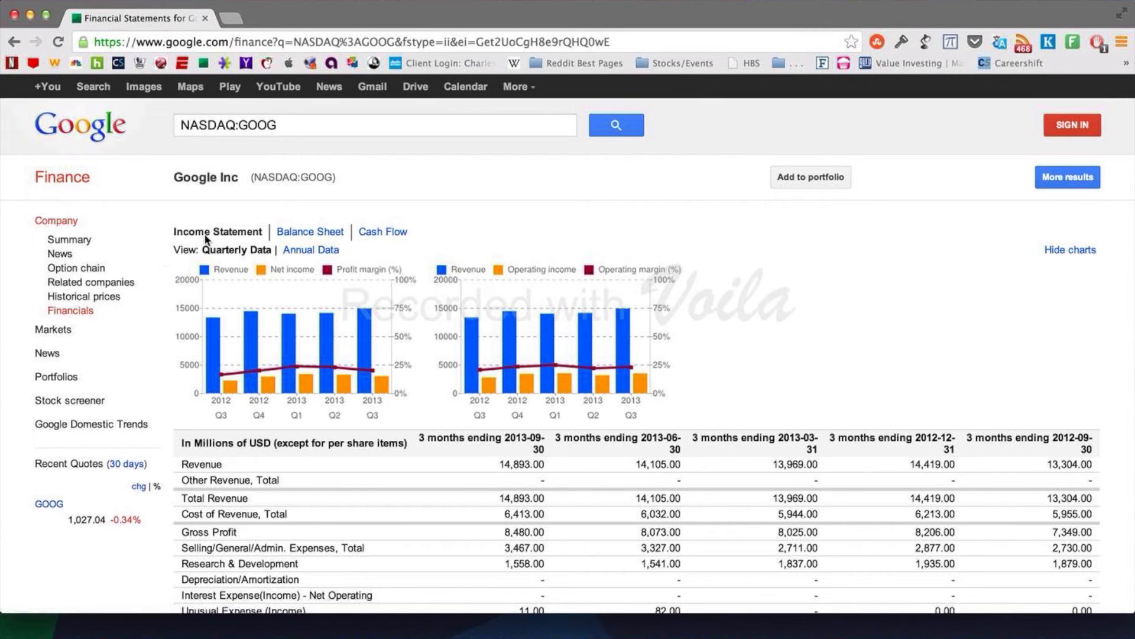
pyautogui.click(304, 248)
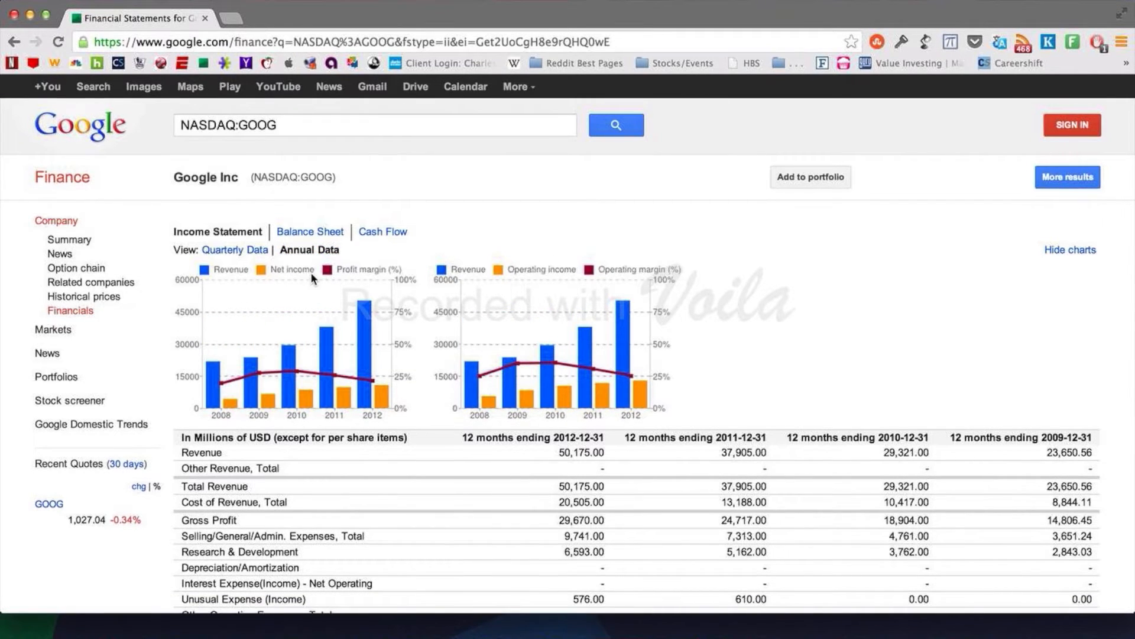
# Review Google's annual income statement from the Revenue row down to Diluted Normalized EPS.
pyautogui.scroll(-3, 312, 275)
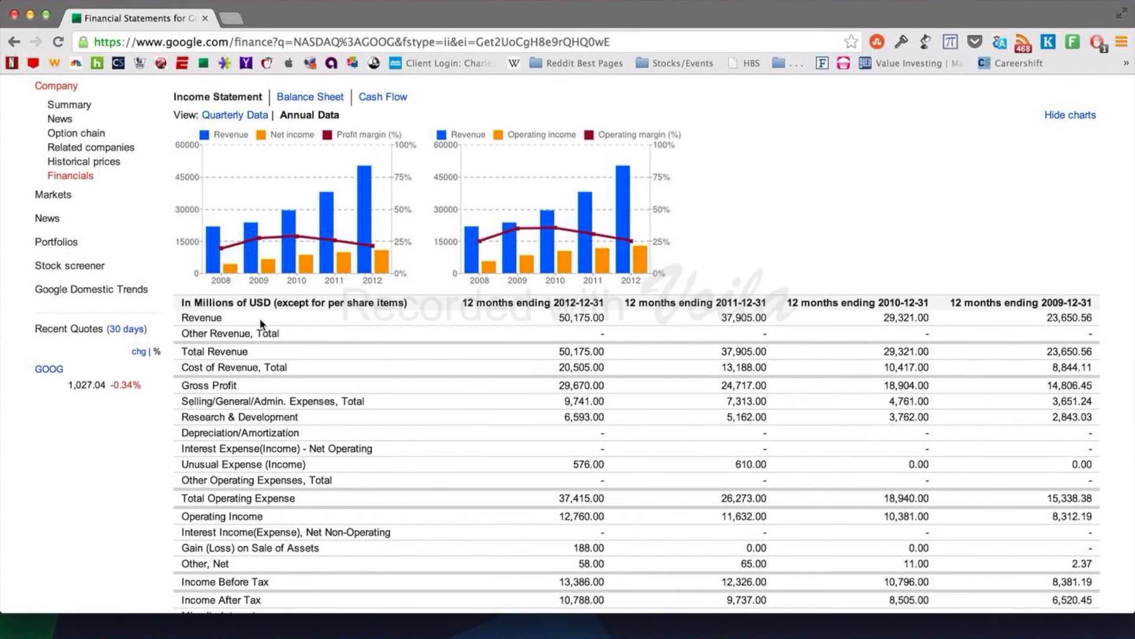
pyautogui.scroll(3, 260, 318)
pyautogui.scroll(-15, 260, 317)
pyautogui.scroll(20, 261, 319)
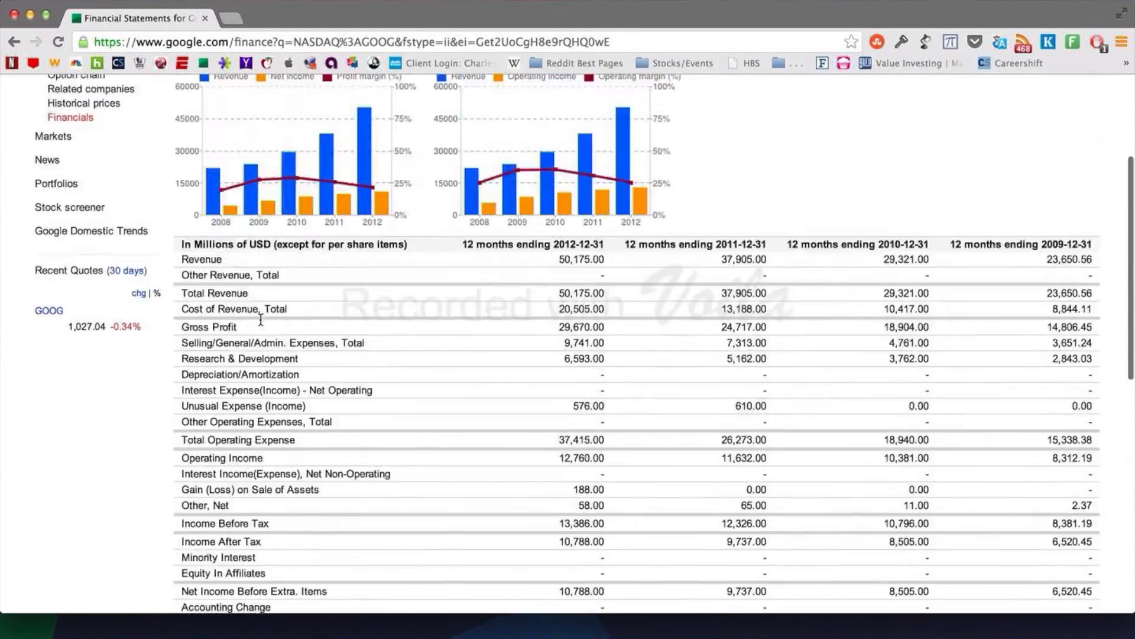
pyautogui.scroll(-18, 260, 314)
pyautogui.scroll(-3, 260, 299)
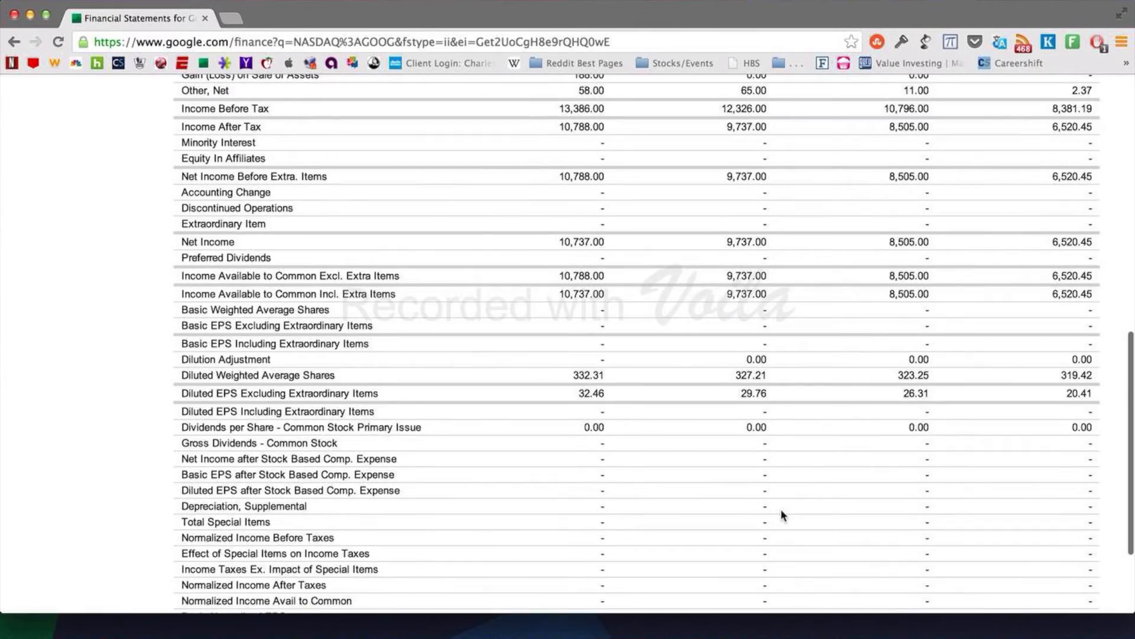
pyautogui.scroll(20, 1041, 478)
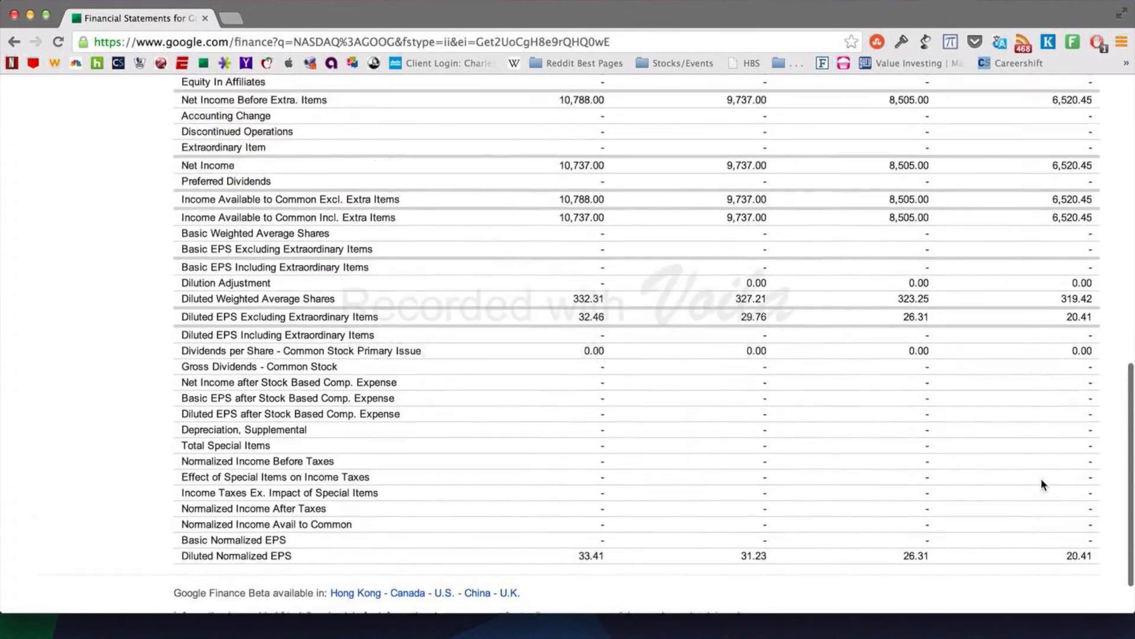
pyautogui.scroll(-2, 1006, 449)
pyautogui.scroll(-12, 1005, 456)
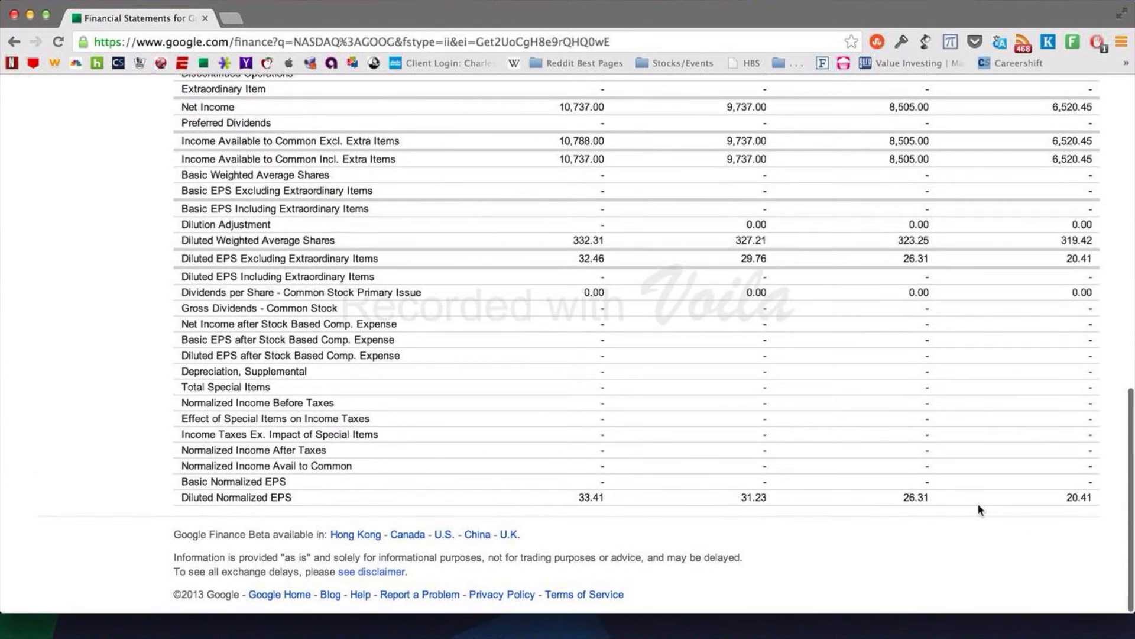
pyautogui.scroll(20, 977, 503)
pyautogui.scroll(-3, 278, 375)
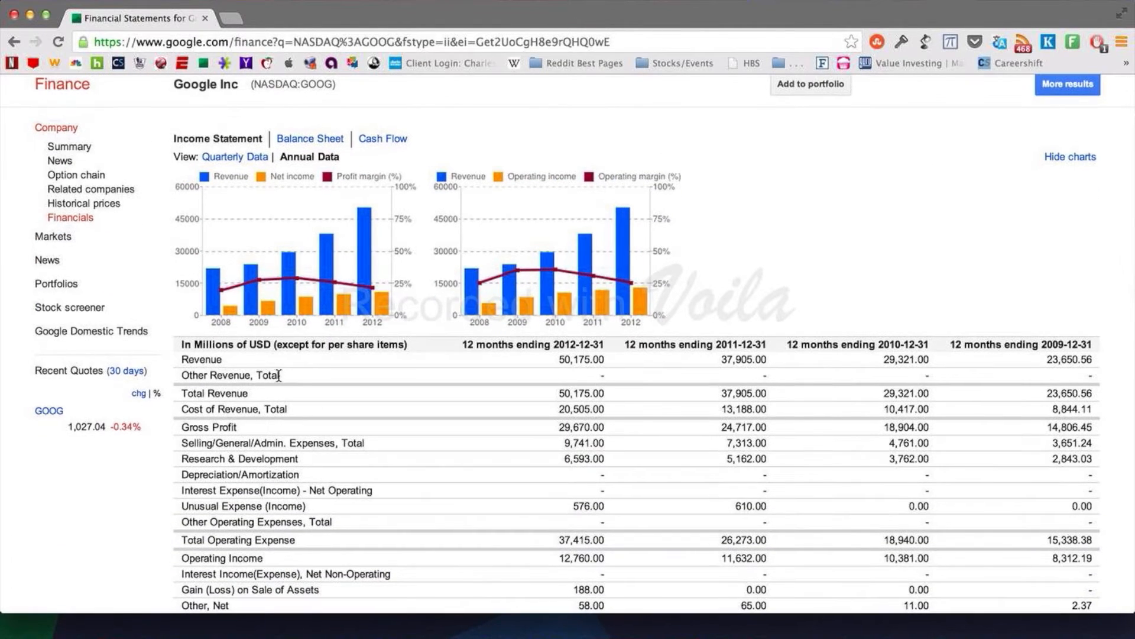
pyautogui.moveTo(178, 347); pyautogui.dragTo(245, 512)
pyautogui.scroll(-2, 244, 512)
pyautogui.scroll(-5, 244, 512)
pyautogui.scroll(3, 244, 512)
pyautogui.moveTo(769, 151); pyautogui.dragTo(780, 234)
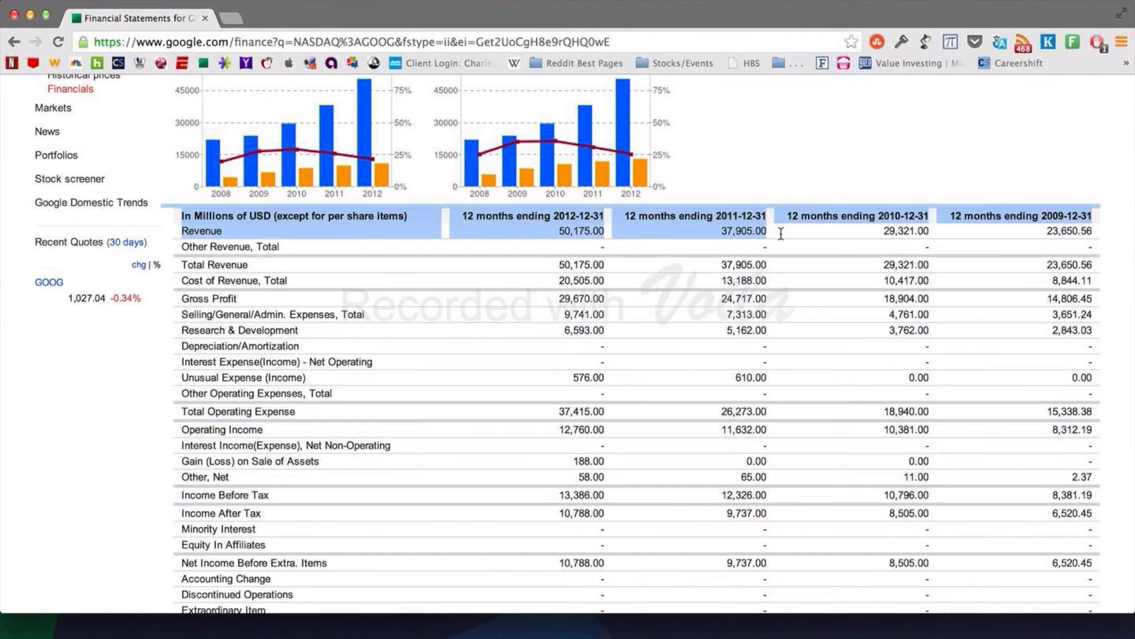
pyautogui.click(762, 155)
pyautogui.scroll(4, 763, 155)
pyautogui.moveTo(170, 209); pyautogui.dragTo(441, 360)
pyautogui.click(294, 382)
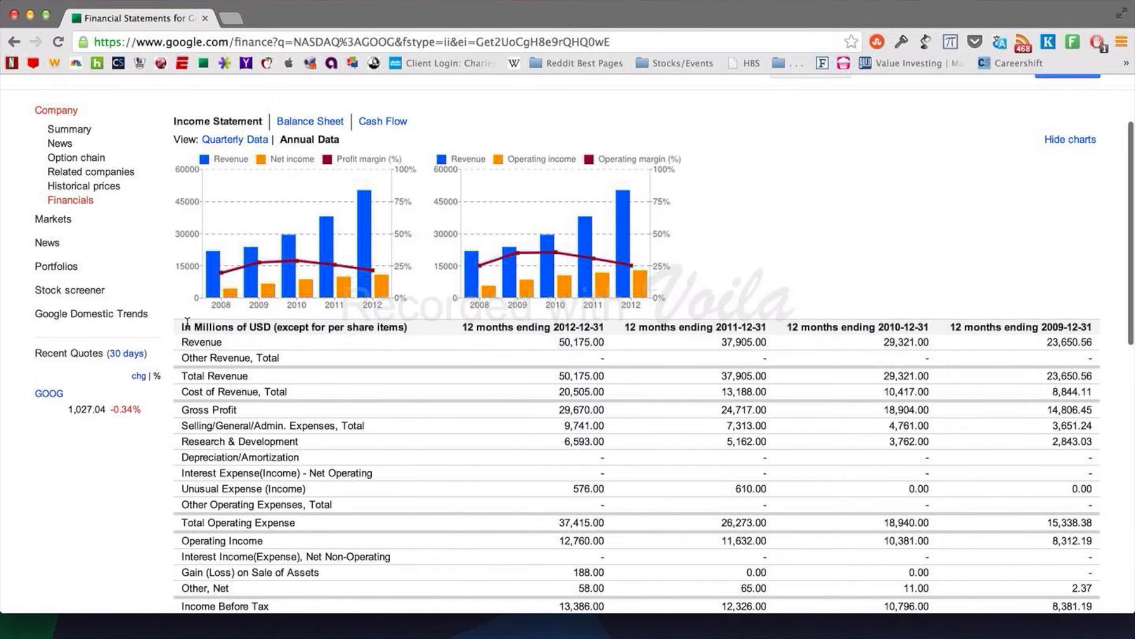
# Select and copy the entire annual income statement, from the In Millions of USD header row through Diluted Normalized EPS.
pyautogui.moveTo(180, 322); pyautogui.dragTo(1097, 506)
pyautogui.scroll(-10, 271, 473)
pyautogui.scroll(-5, 274, 474)
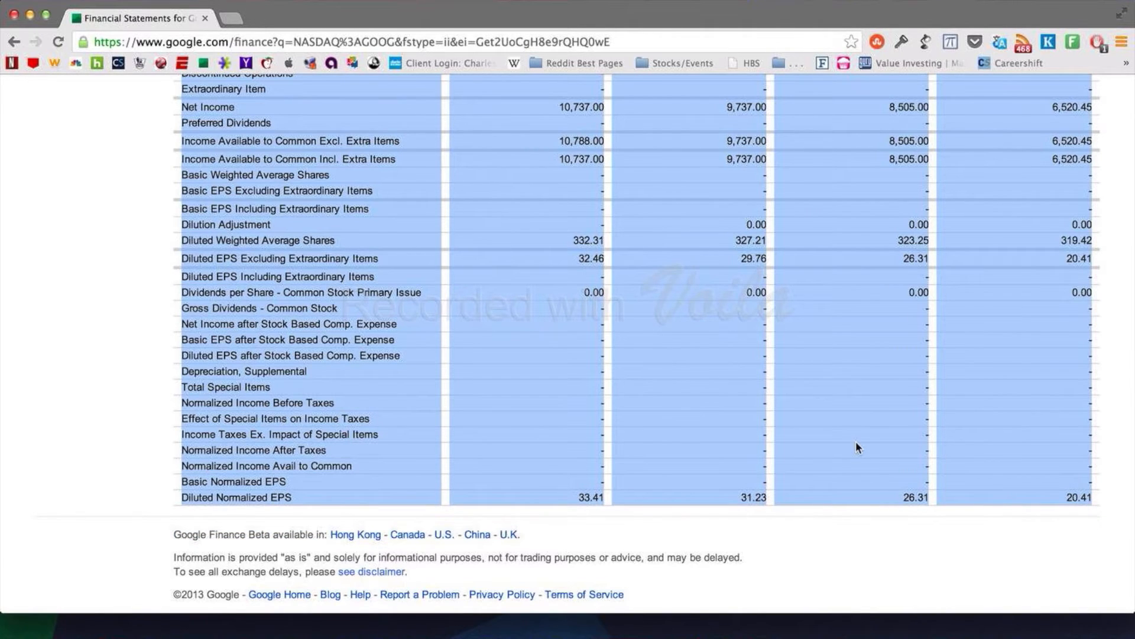
# Switch to Numbers and paste the copied income statement into the GOOG Income Statement table starting at cell A1.
pyautogui.press('super+Tab')
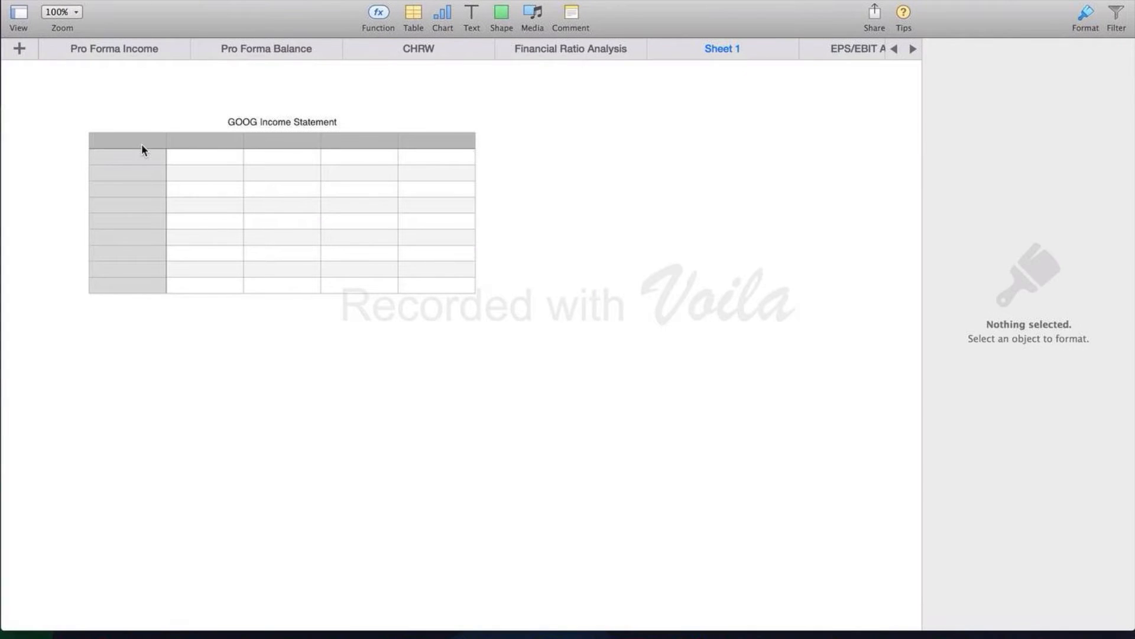
pyautogui.click(143, 150)
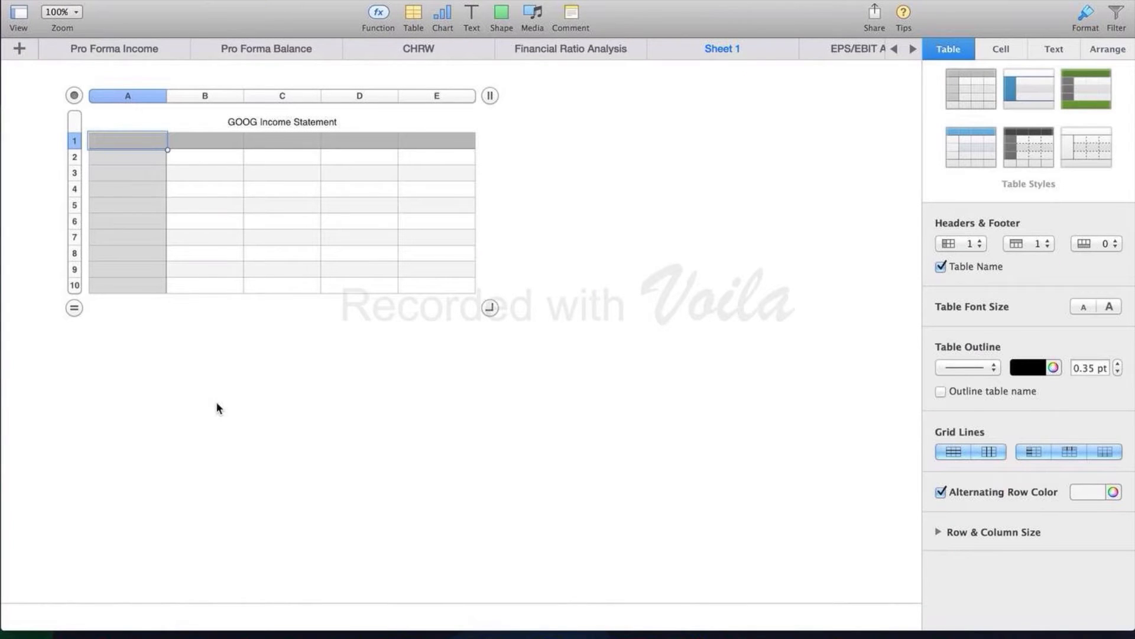
pyautogui.press('super+v')
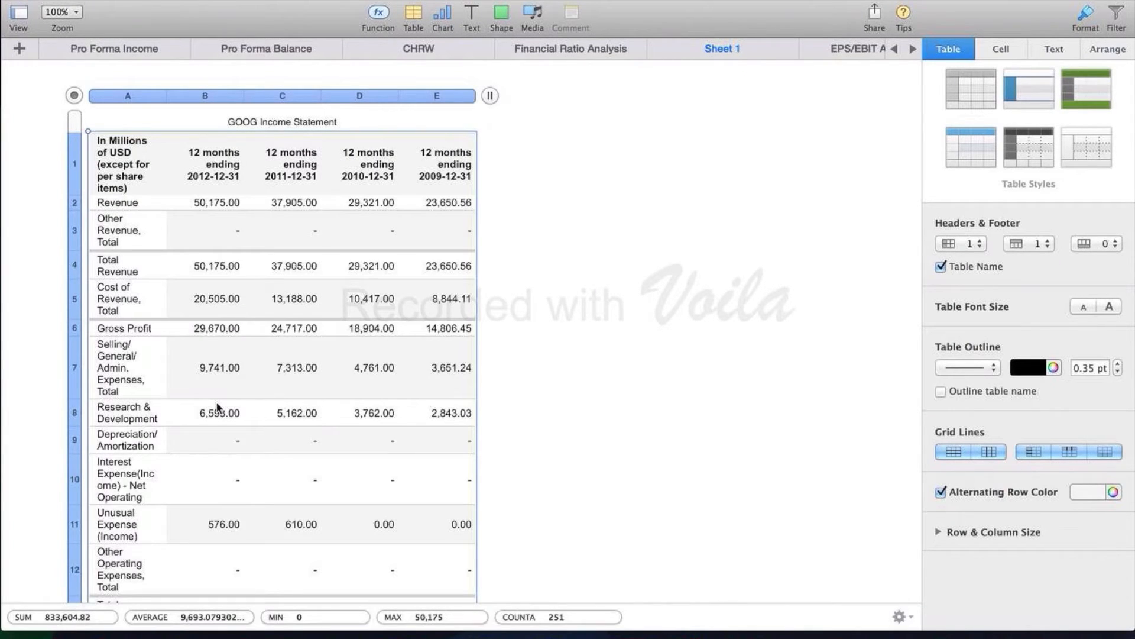
# Widen column A of the GOOG Income Statement table so each line-item label fits on one line.
pyautogui.scroll(-15, 211, 222)
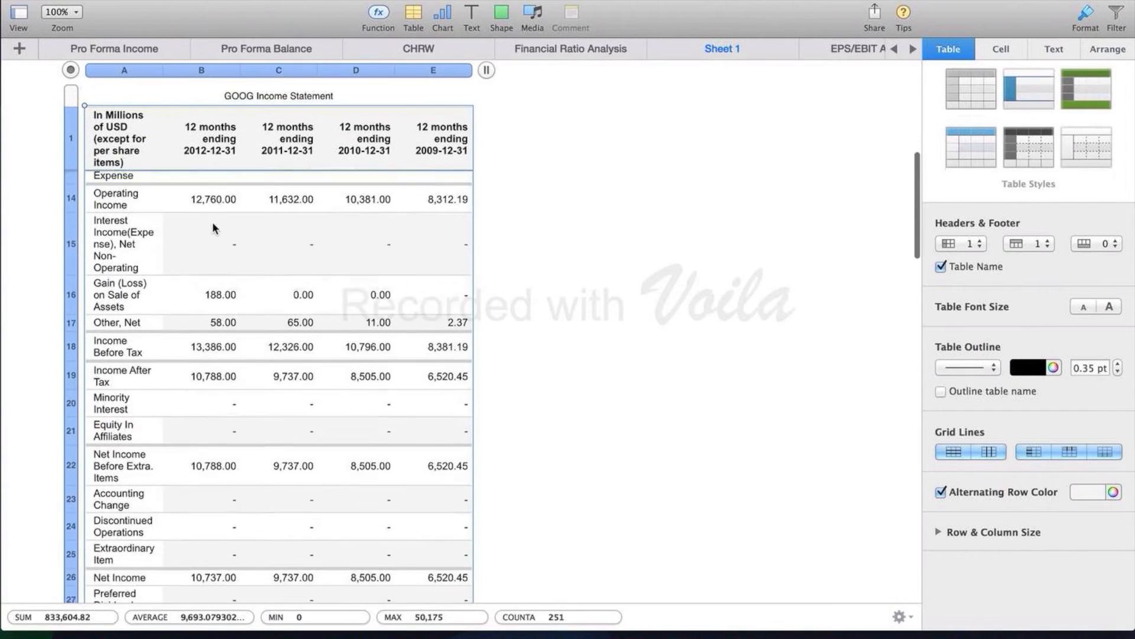
pyautogui.scroll(-3, 212, 222)
pyautogui.scroll(15, 212, 222)
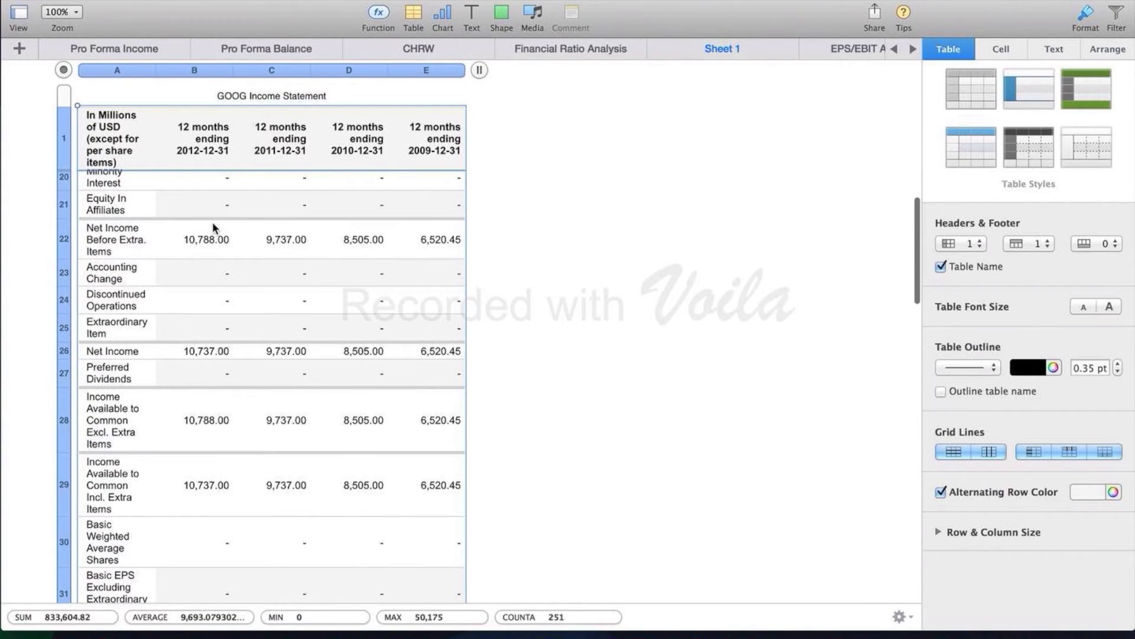
pyautogui.scroll(5, 212, 221)
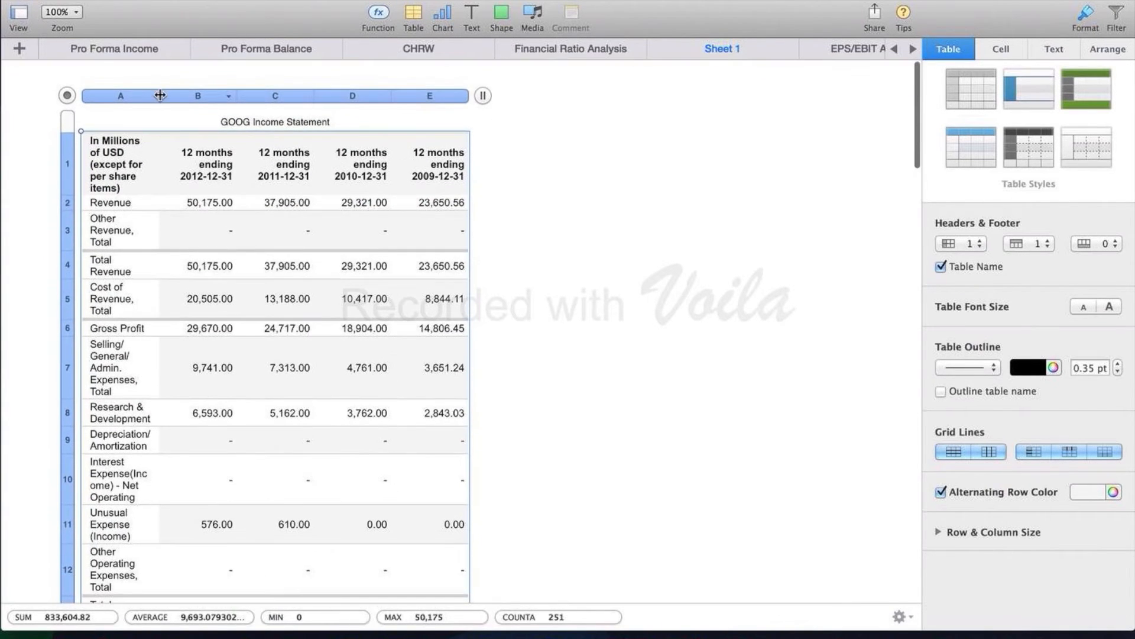
pyautogui.moveTo(160, 96); pyautogui.dragTo(399, 111)
pyautogui.doubleClick(398, 96)
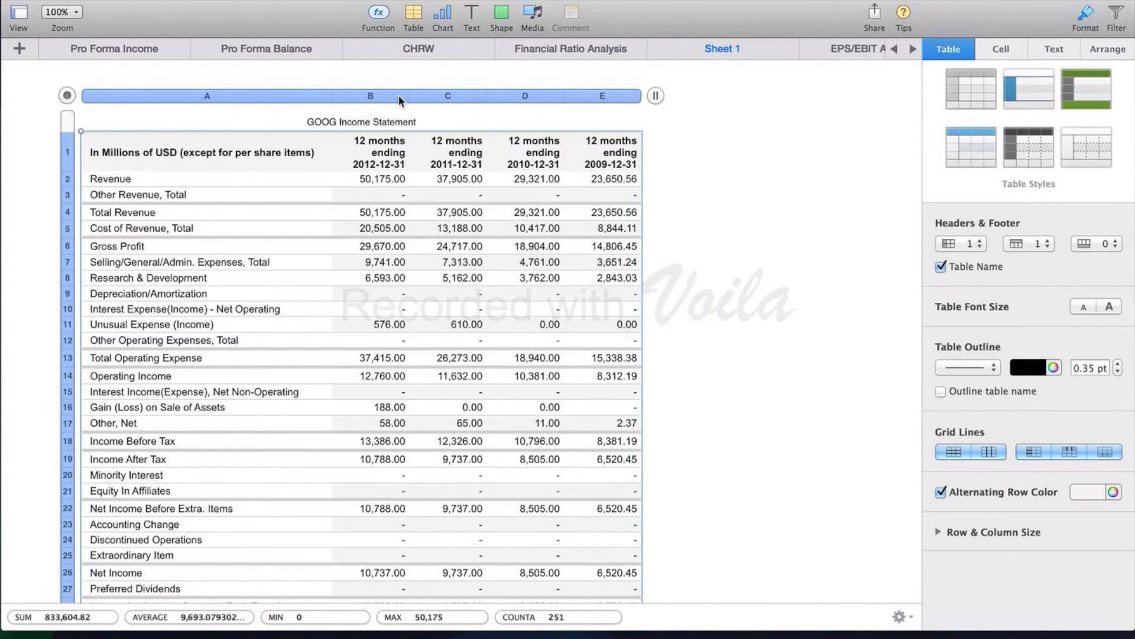
pyautogui.scroll(2, 696, 377)
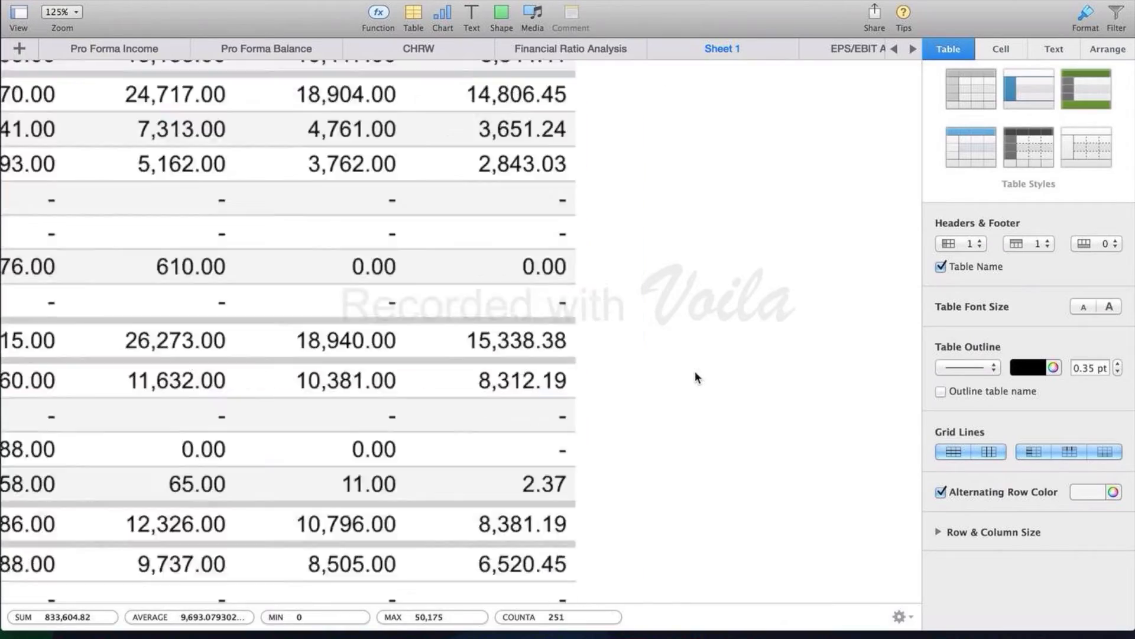
pyautogui.hscroll(-5, 695, 378)
pyautogui.click(813, 289)
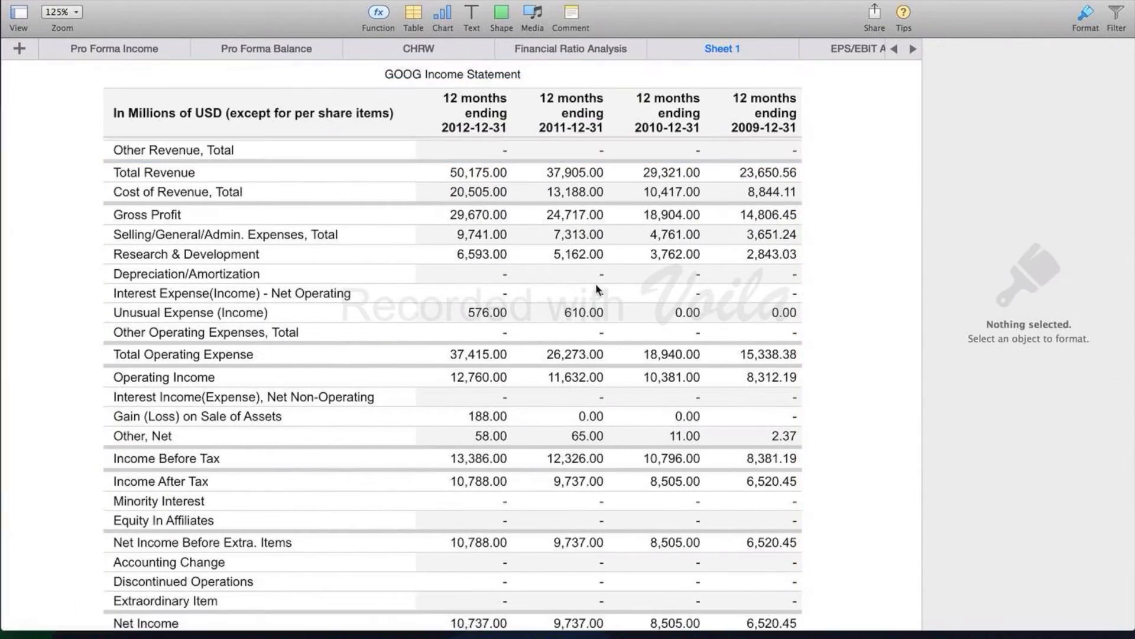
# Delete the empty last row below Diluted Normalized EPS in the GOOG Income Statement table.
pyautogui.scroll(-10, 595, 284)
pyautogui.scroll(-12, 596, 286)
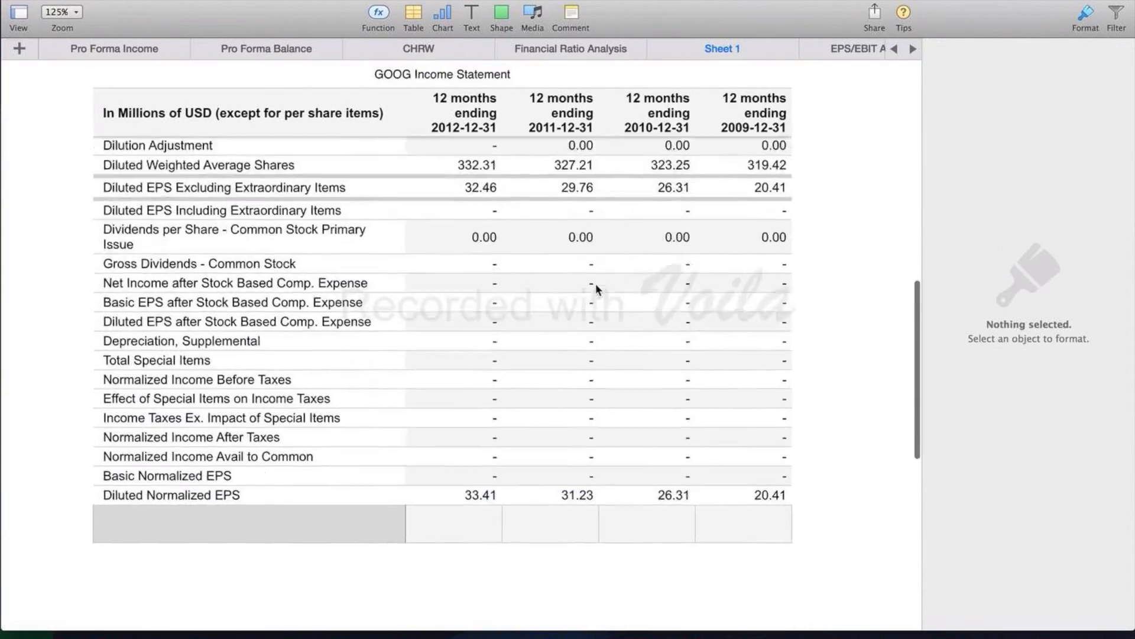
pyautogui.click(416, 402)
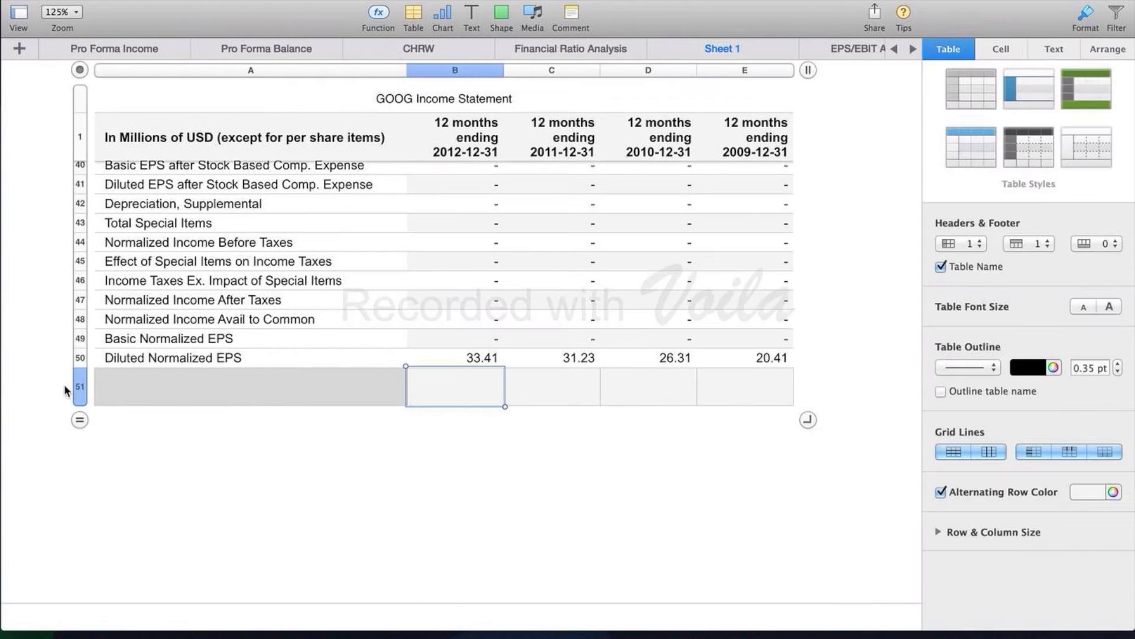
pyautogui.click(80, 388)
pyautogui.rightClick(81, 387)
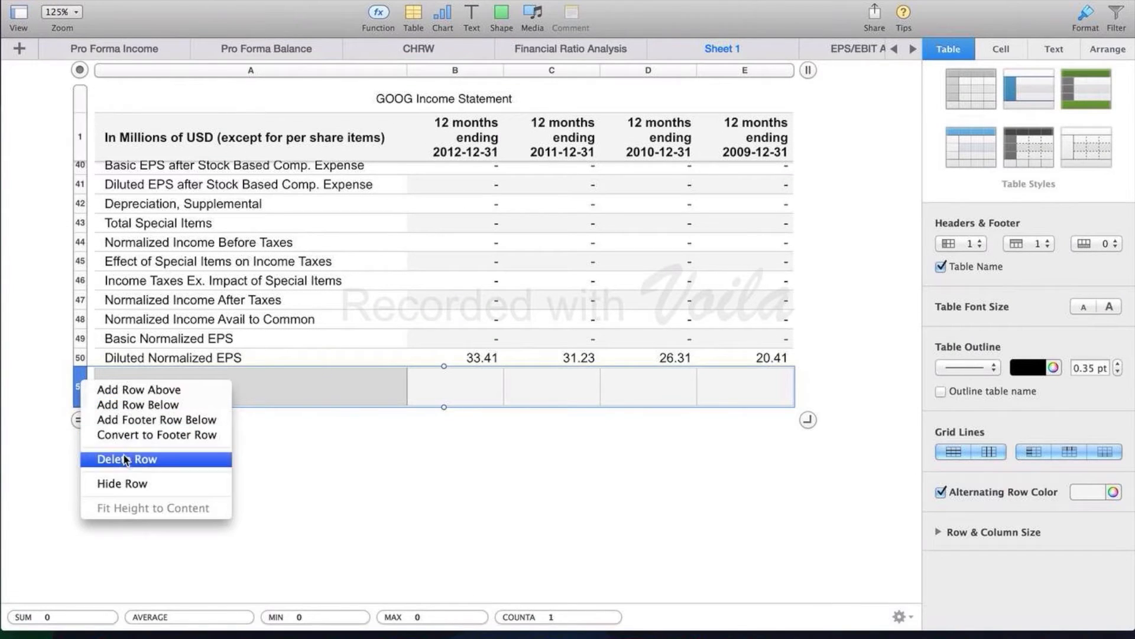
pyautogui.click(123, 460)
pyautogui.click(295, 416)
pyautogui.scroll(15, 296, 416)
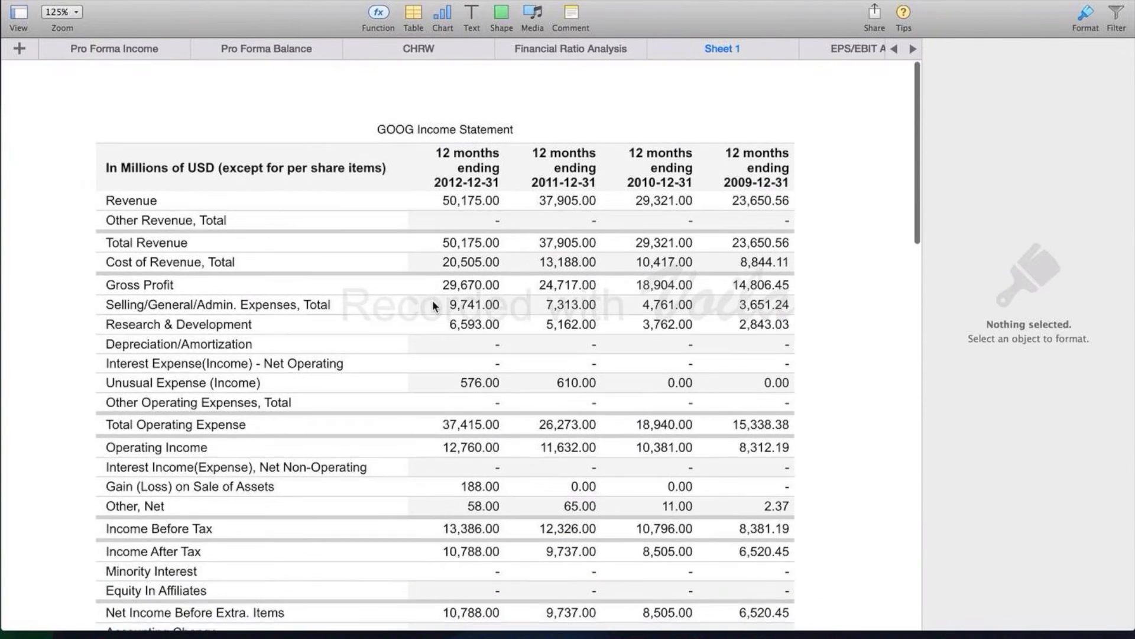
# Step through the cells of the Other Revenue, Total row to check how the pasted data is split into columns.
pyautogui.click(433, 302)
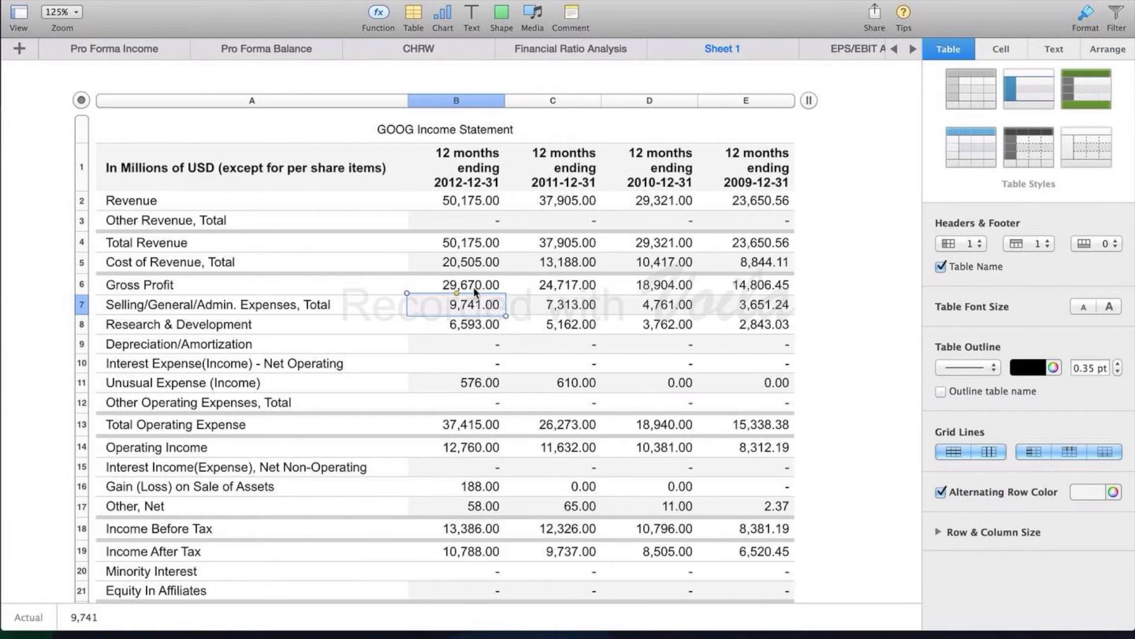
pyautogui.scroll(1, 379, 266)
pyautogui.click(196, 217)
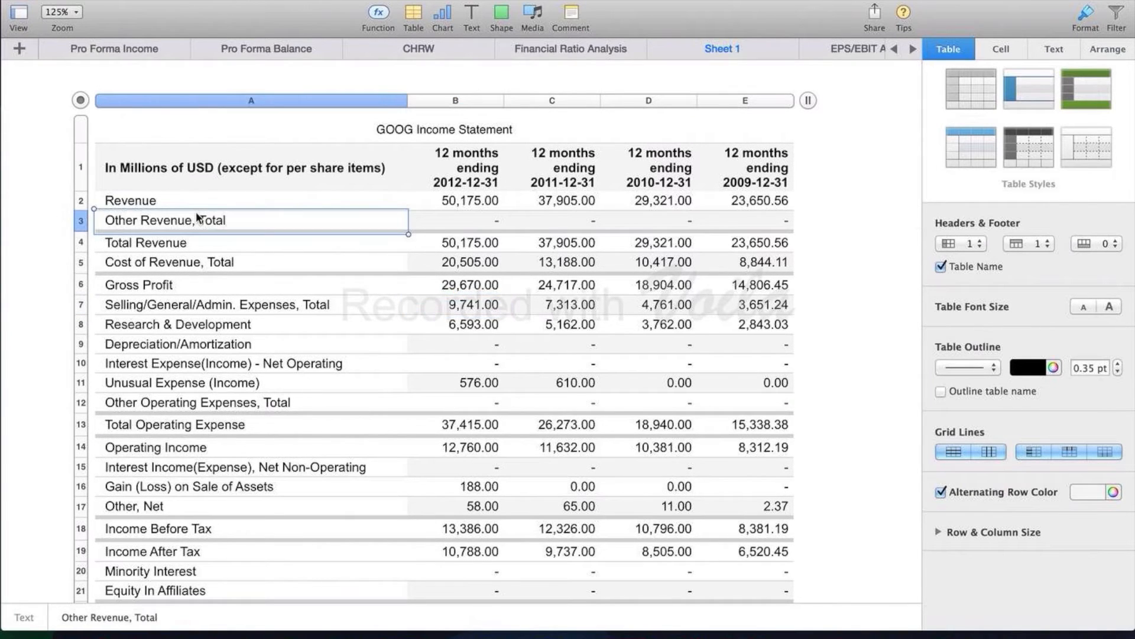
pyautogui.press('Right')
pyautogui.press('Right')
pyautogui.press('Left')
pyautogui.press('Left')
pyautogui.press('Right')
pyautogui.press('Right')
pyautogui.press('Right')
pyautogui.press('Right')
pyautogui.press('Left')
pyautogui.press('Left')
pyautogui.press('Left')
pyautogui.press('Left')
# Switch to Google Finance in the browser, clear the text selection and examine the source income statement from its header row.
pyautogui.hotkey('ctrl', 'Left')
pyautogui.hotkey('ctrl', 'Right')
pyautogui.hotkey('ctrl', 'Right')
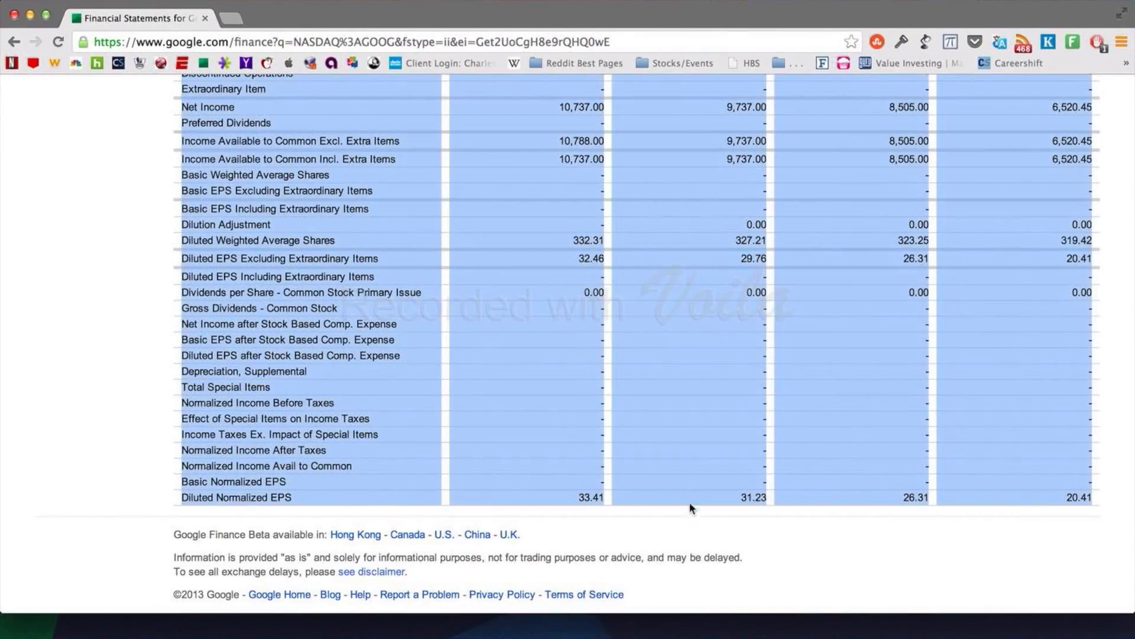
pyautogui.click(691, 510)
pyautogui.scroll(10, 690, 511)
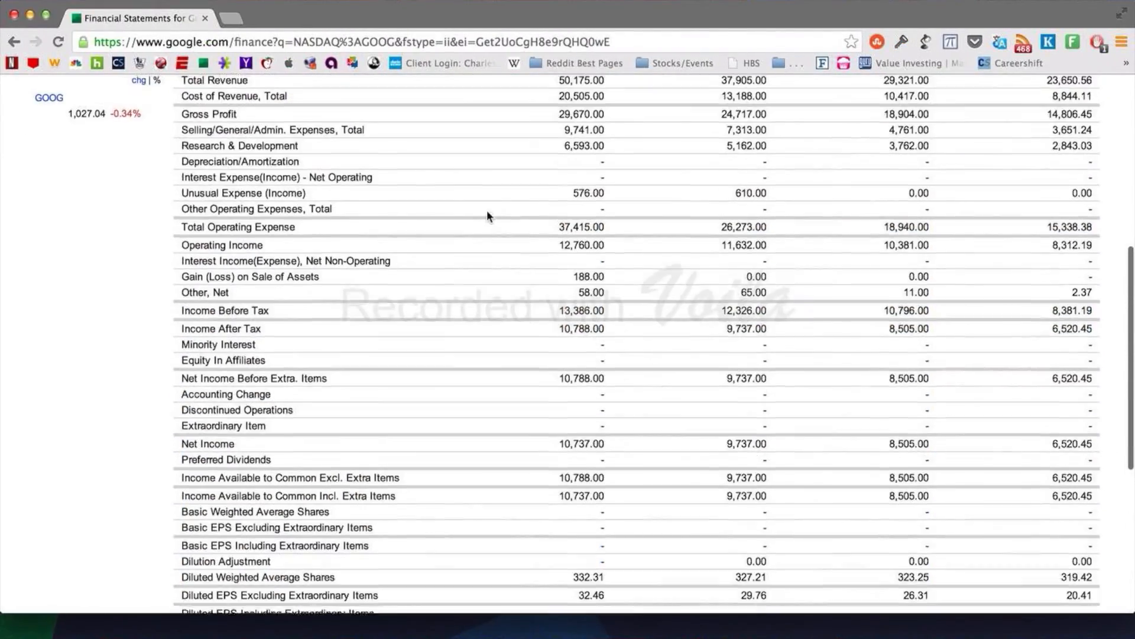
pyautogui.scroll(2, 487, 216)
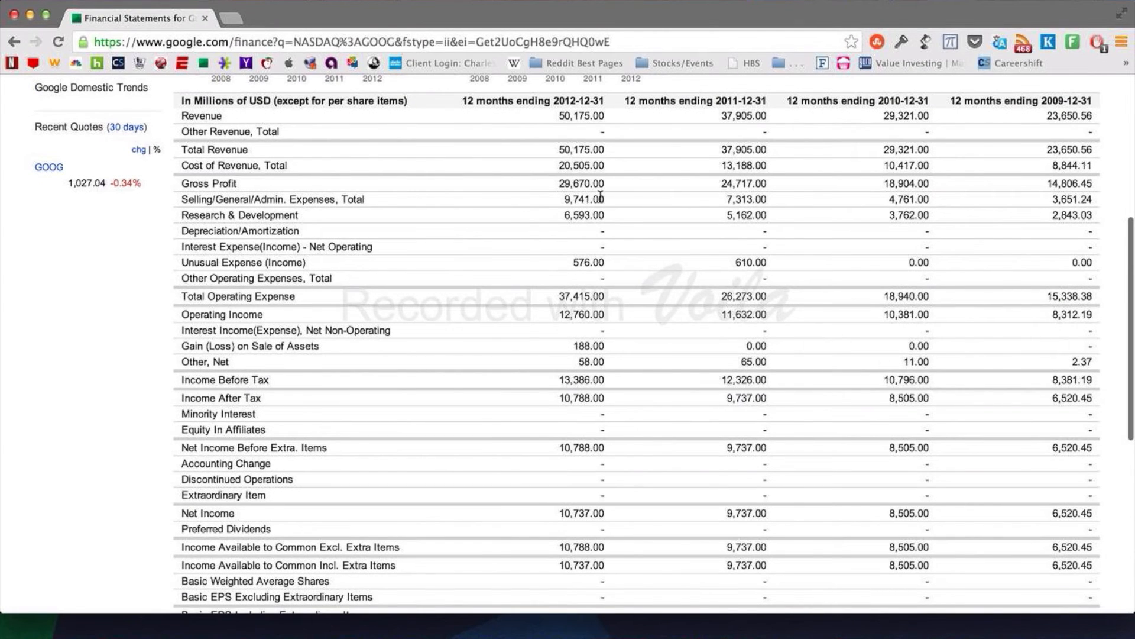
# Switch back to Numbers and compare the pasted table's line items and yearly columns with the source statement.
pyautogui.hotkey('ctrl', 'Left')
pyautogui.click(807, 235)
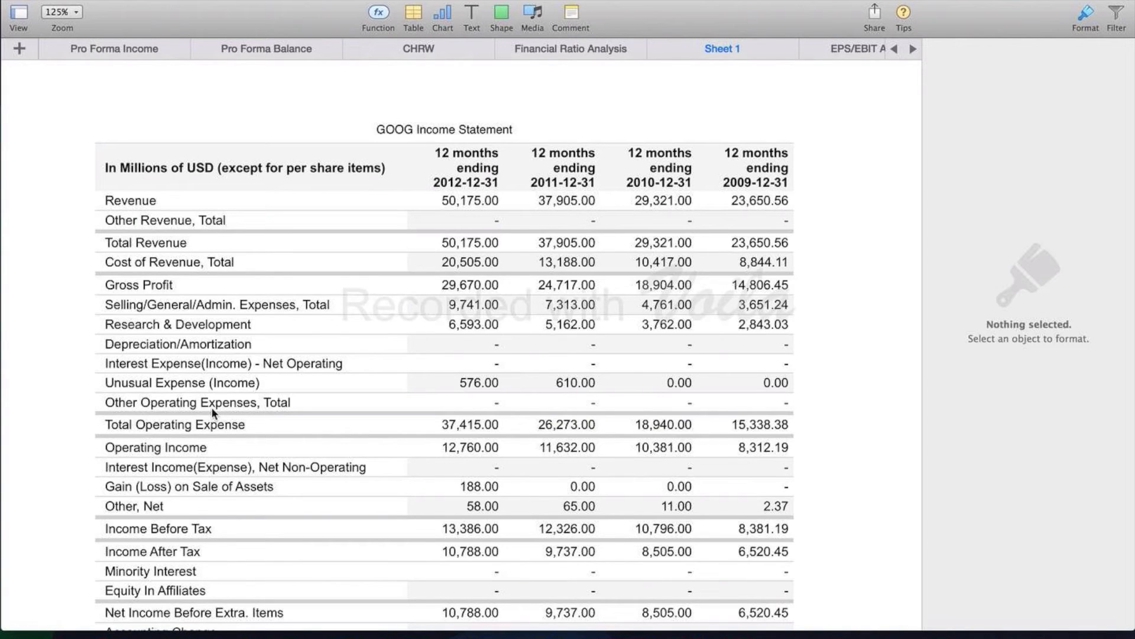
pyautogui.scroll(-10, 189, 426)
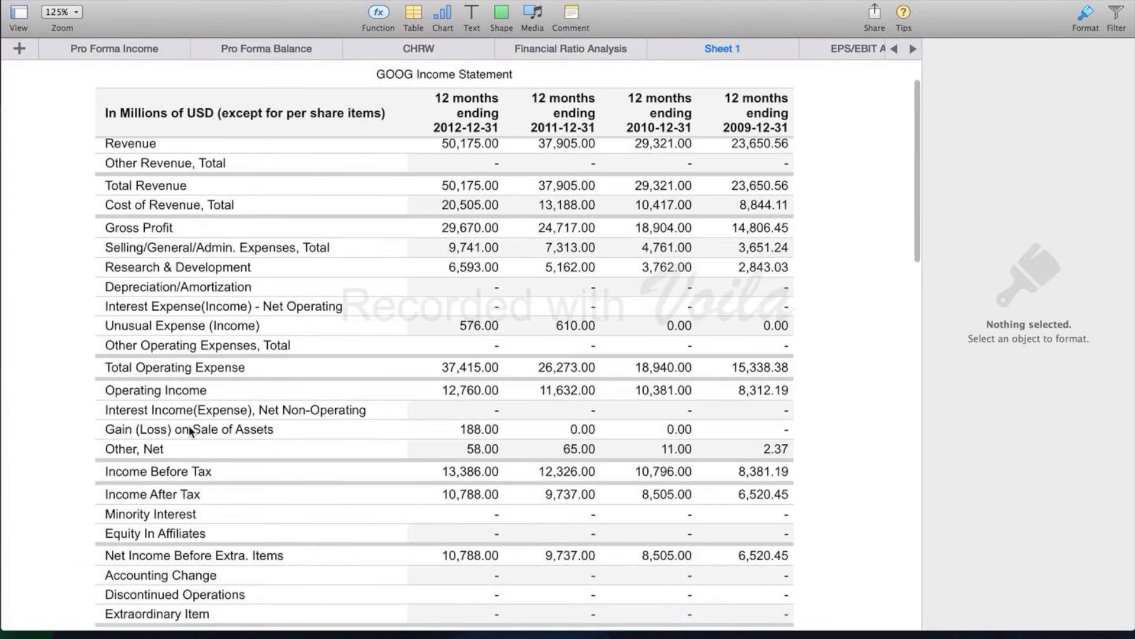
pyautogui.scroll(-5, 189, 429)
pyautogui.scroll(5, 189, 429)
pyautogui.scroll(10, 438, 248)
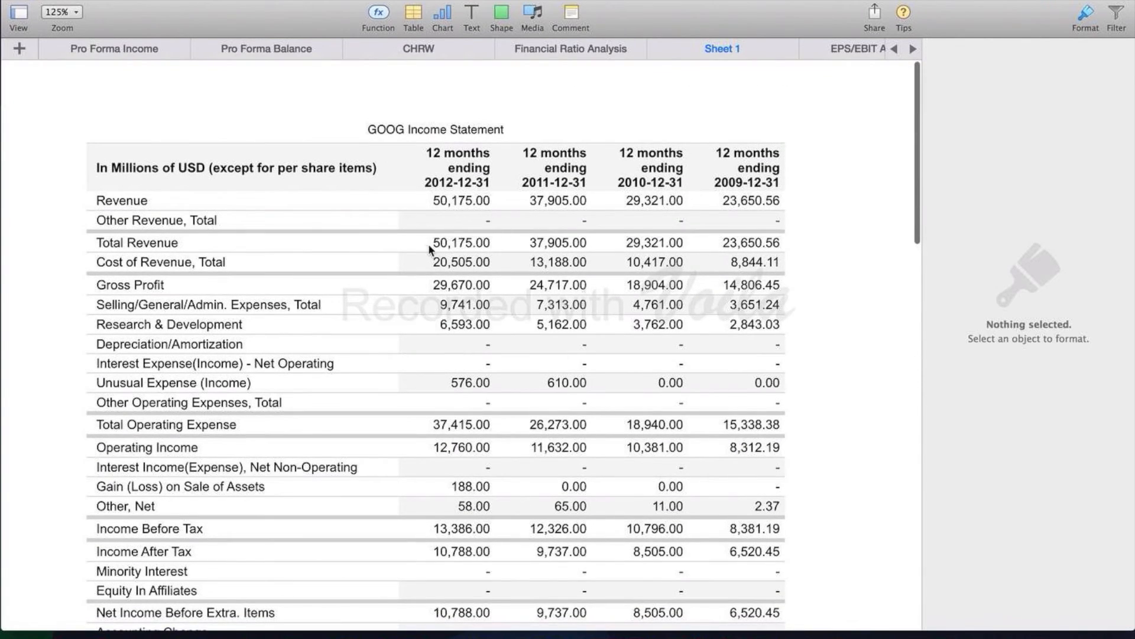
pyautogui.scroll(-1, 515, 307)
pyautogui.scroll(1, 514, 307)
pyautogui.hscroll(-1, 515, 308)
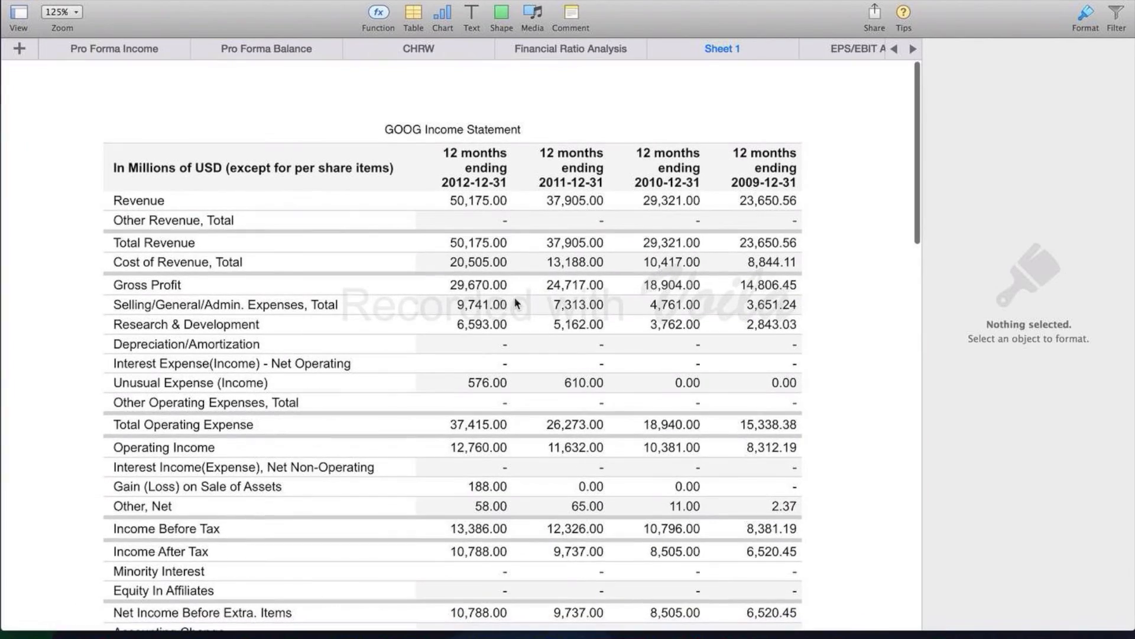
# Switch to Google Finance and look over the annual income statement and the charts above it.
pyautogui.hotkey('ctrl', 'Right')
pyautogui.scroll(8, 676, 125)
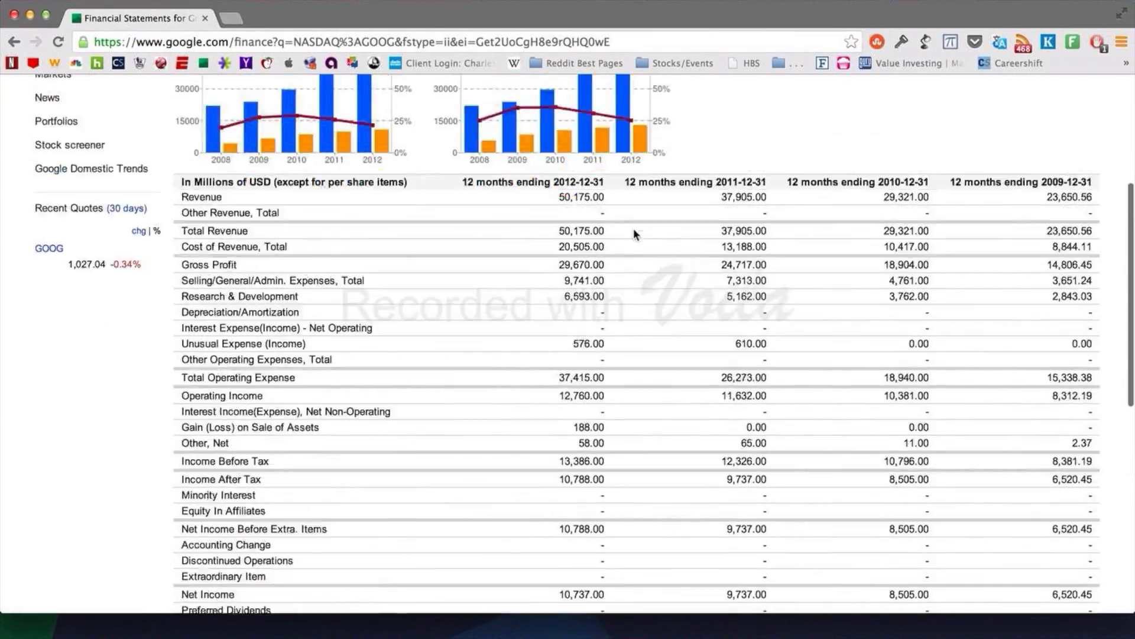
pyautogui.scroll(-5, 733, 423)
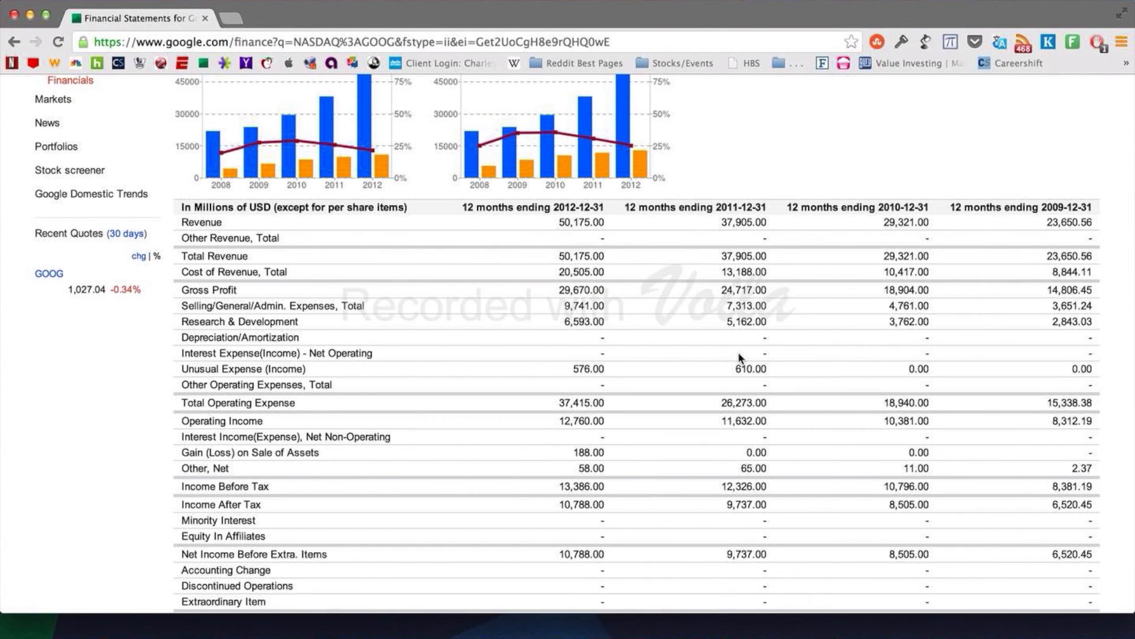
pyautogui.scroll(5, 687, 292)
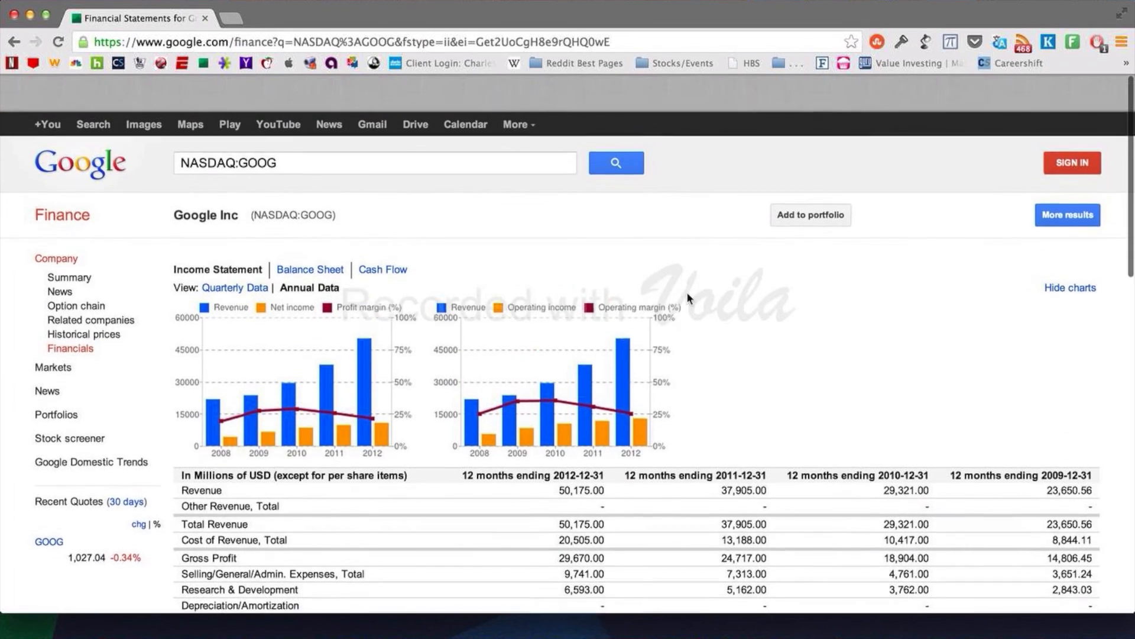
# Switch back to Numbers, select the GOOG Income Statement table as a whole and review its rows.
pyautogui.hotkey('ctrl', 'Left')
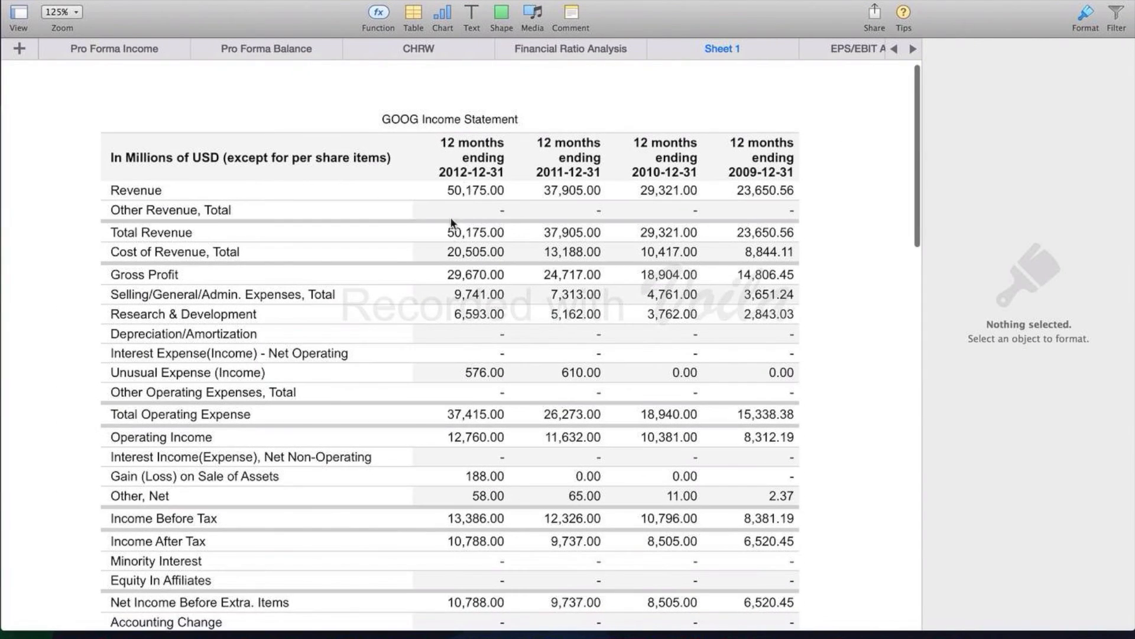
pyautogui.click(445, 232)
pyautogui.click(85, 90)
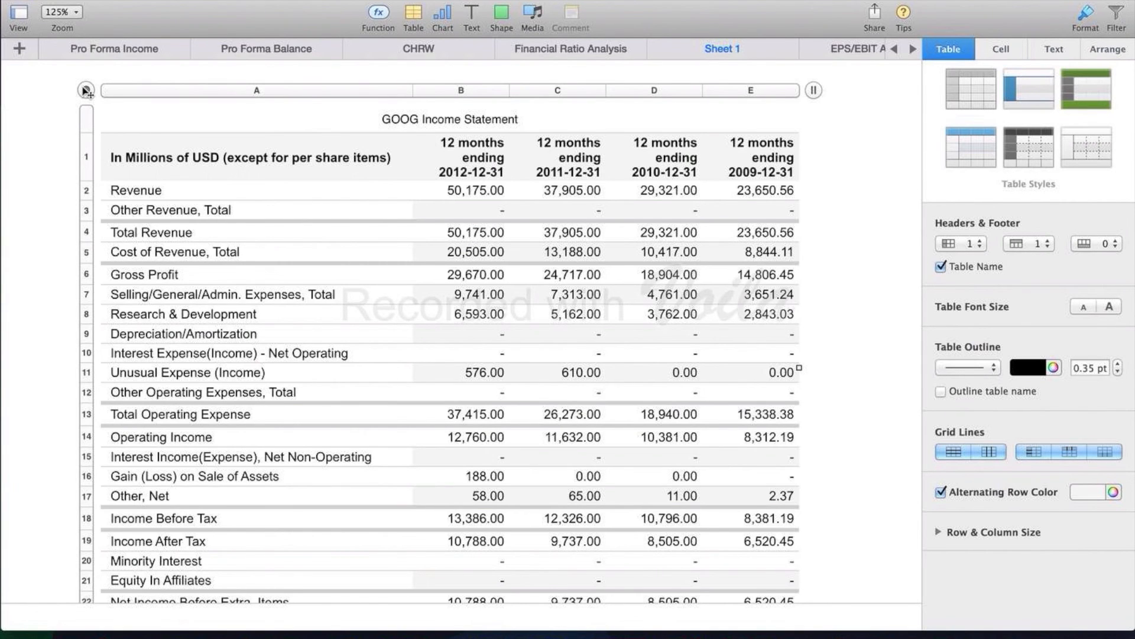
pyautogui.scroll(-5, 92, 105)
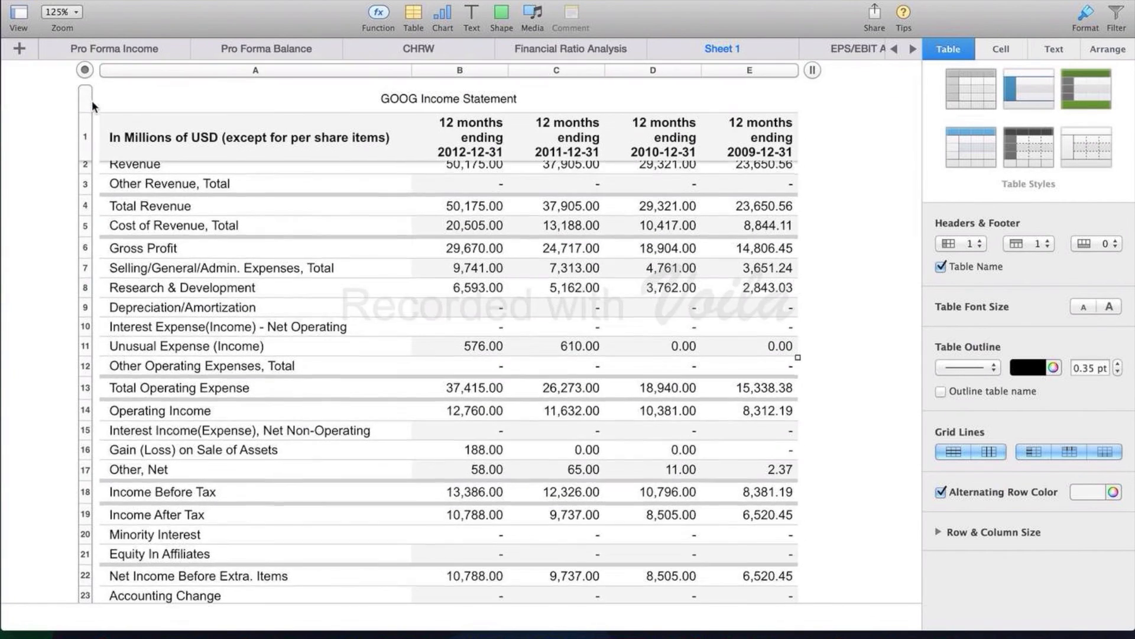
pyautogui.scroll(-8, 92, 106)
pyautogui.hscroll(3, 87, 94)
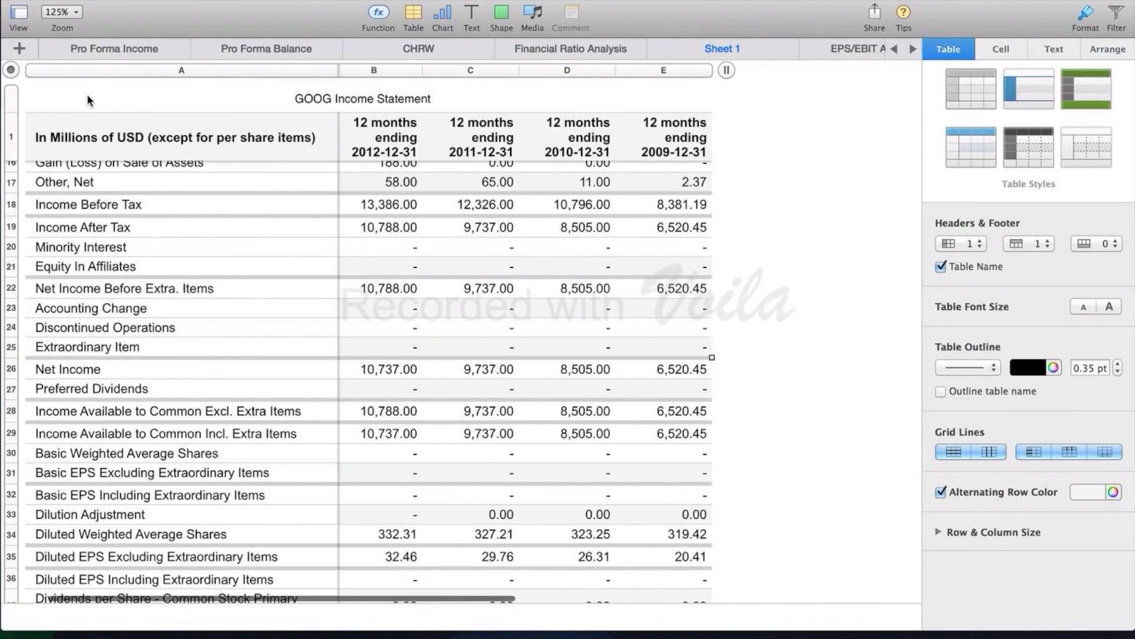
pyautogui.scroll(10, 325, 178)
pyautogui.hscroll(-3, 325, 178)
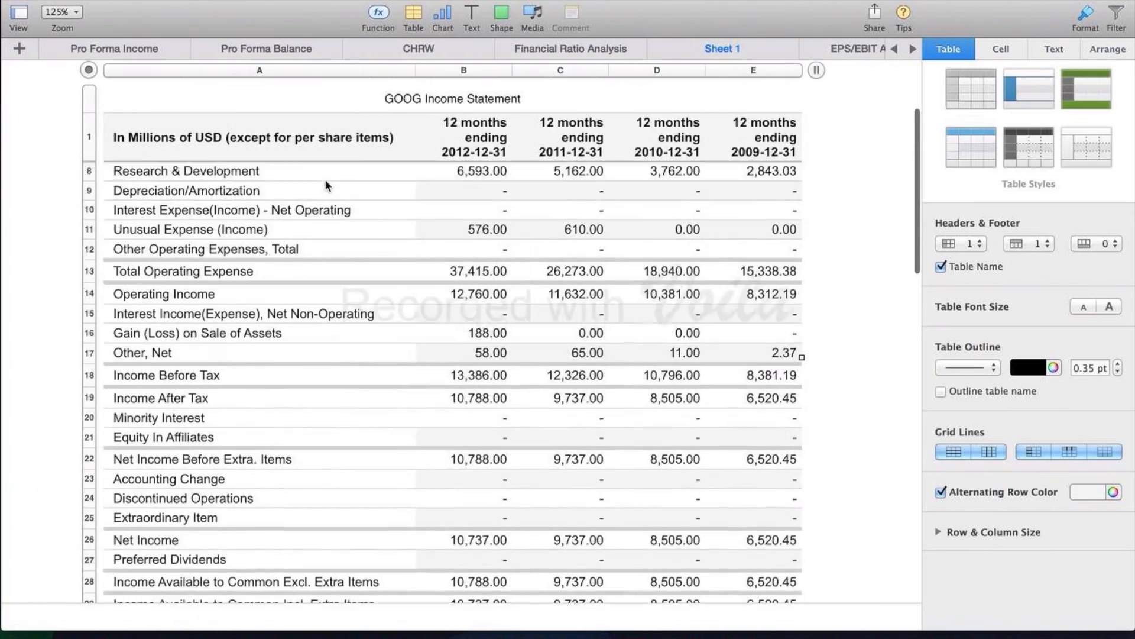
pyautogui.scroll(-4, 326, 184)
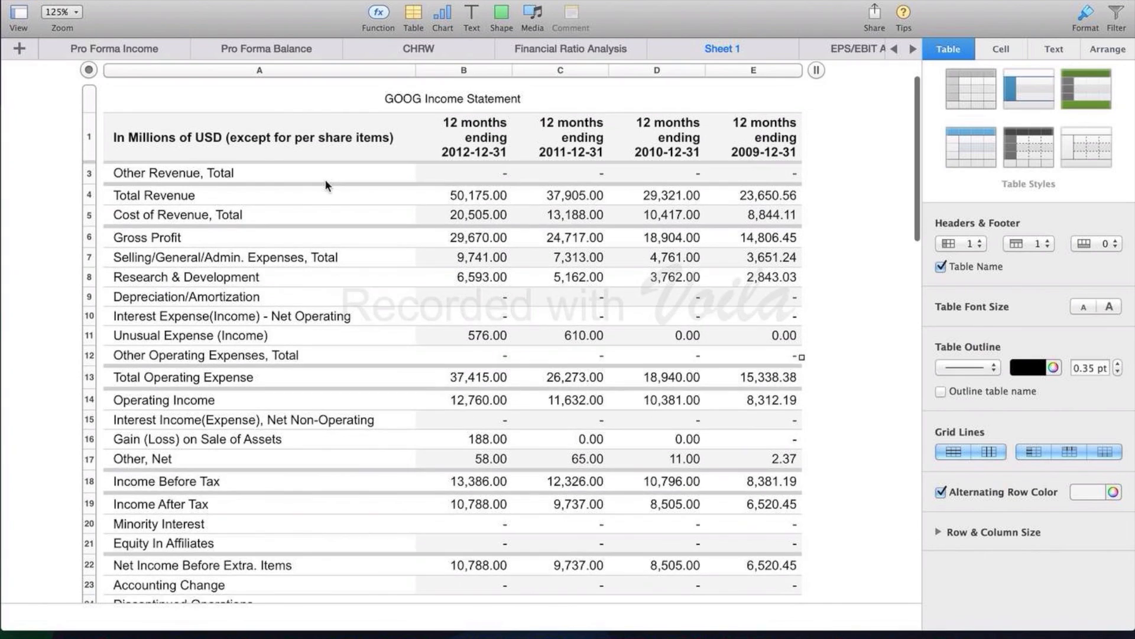
pyautogui.scroll(3, 325, 180)
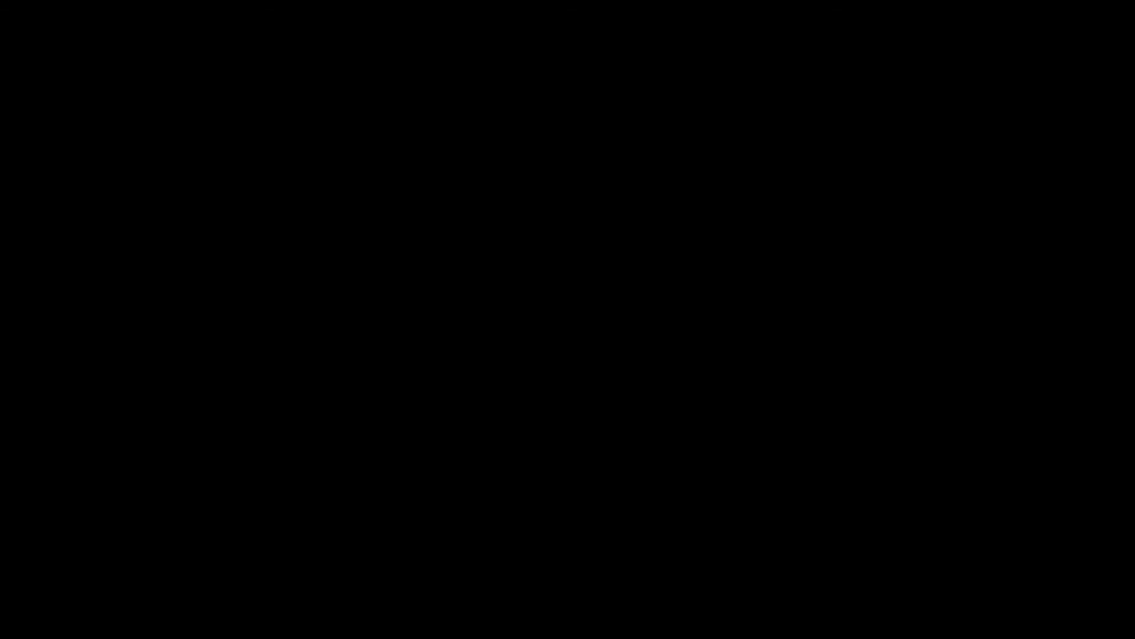